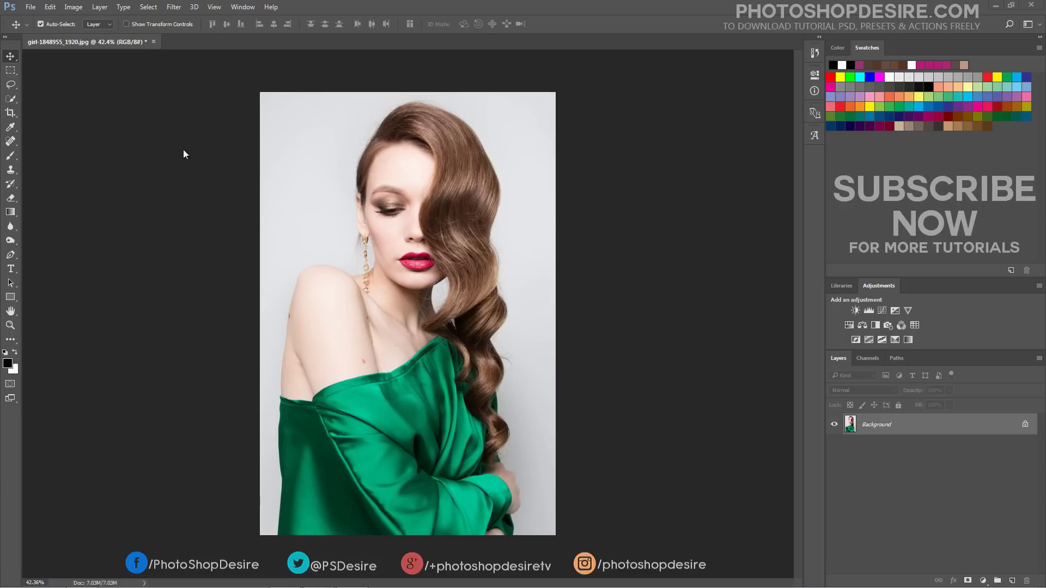
Duplicate the Background layer, keeping the default name.
left_click(97, 11)
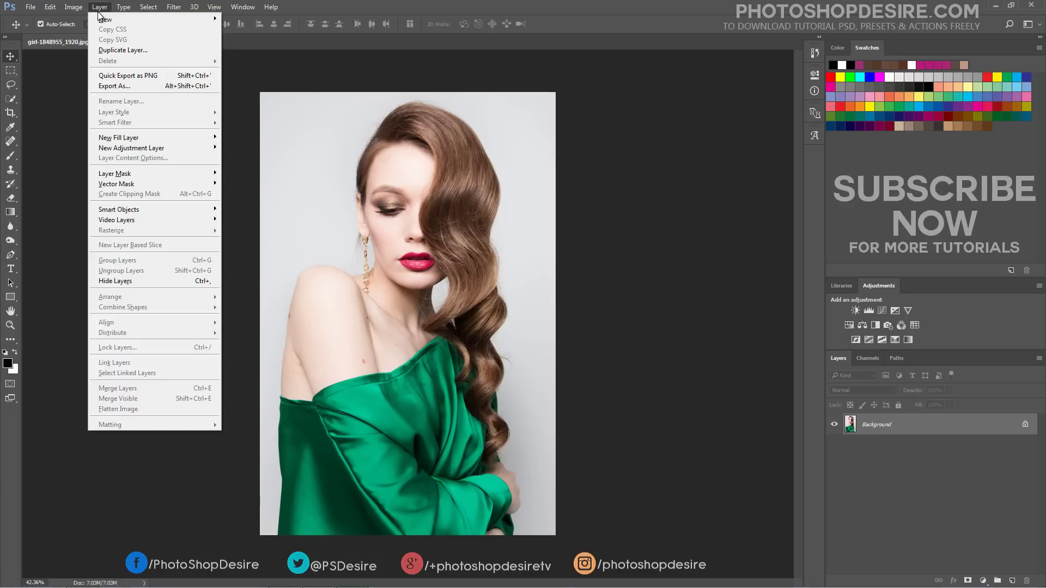
left_click(158, 51)
left_click(466, 120)
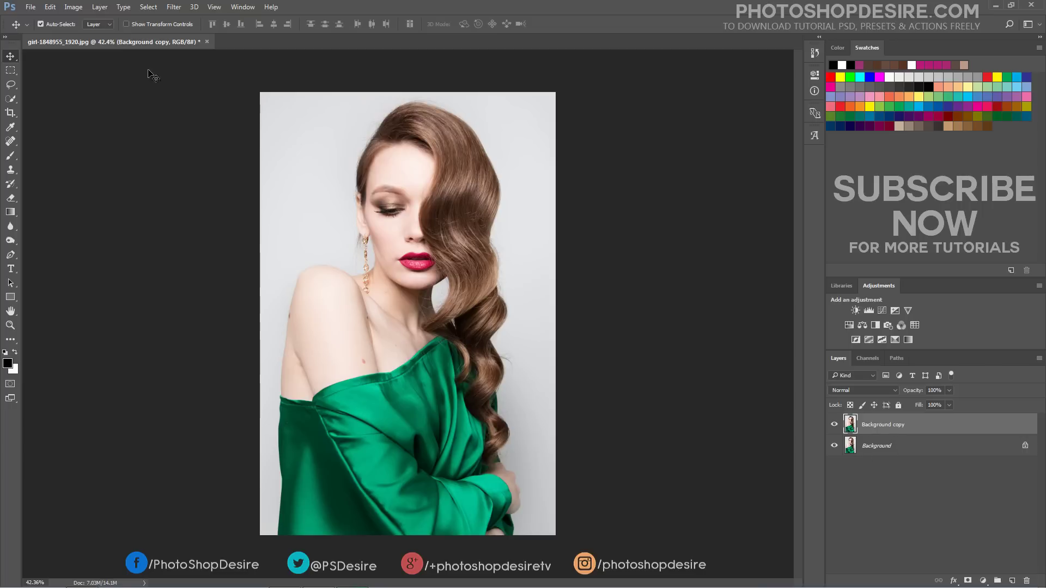
Open the Replace Color adjustment on the duplicated layer and sample several tones of the brown hair as the colour to replace.
left_click(73, 8)
mouse_move(139, 32)
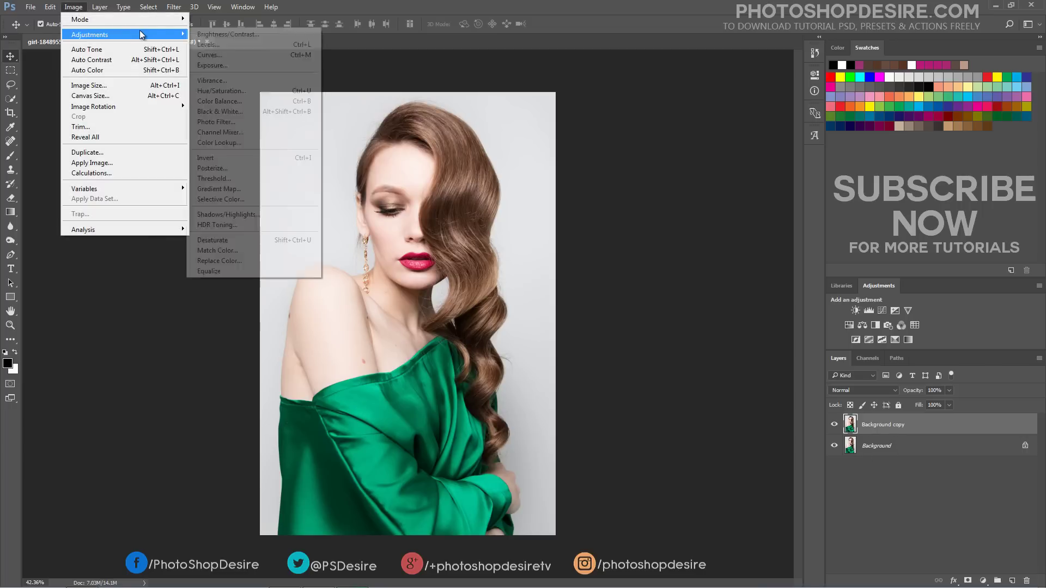
left_click(299, 260)
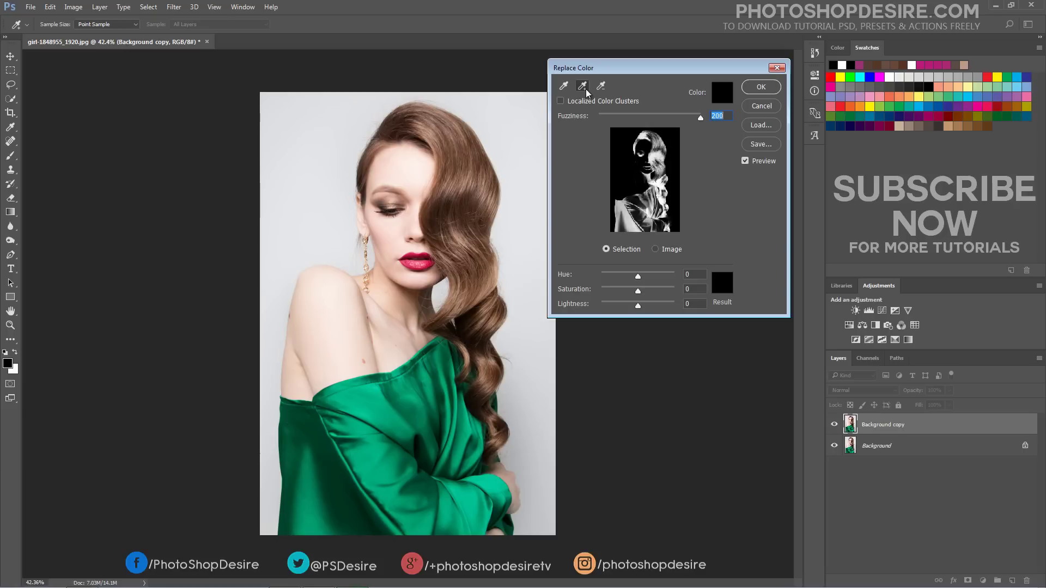
left_click(425, 120)
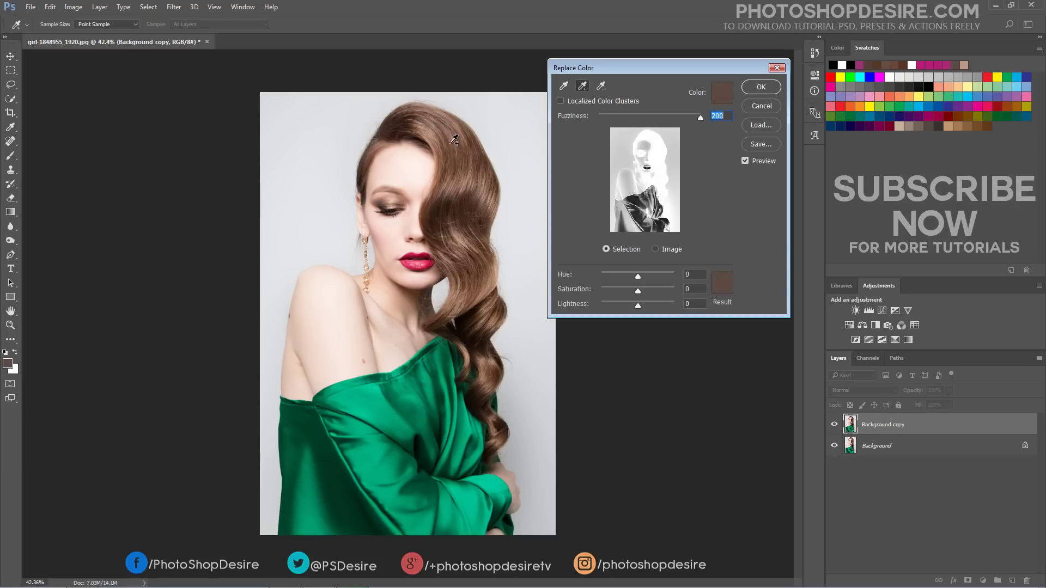
left_click(466, 241)
left_click(497, 378)
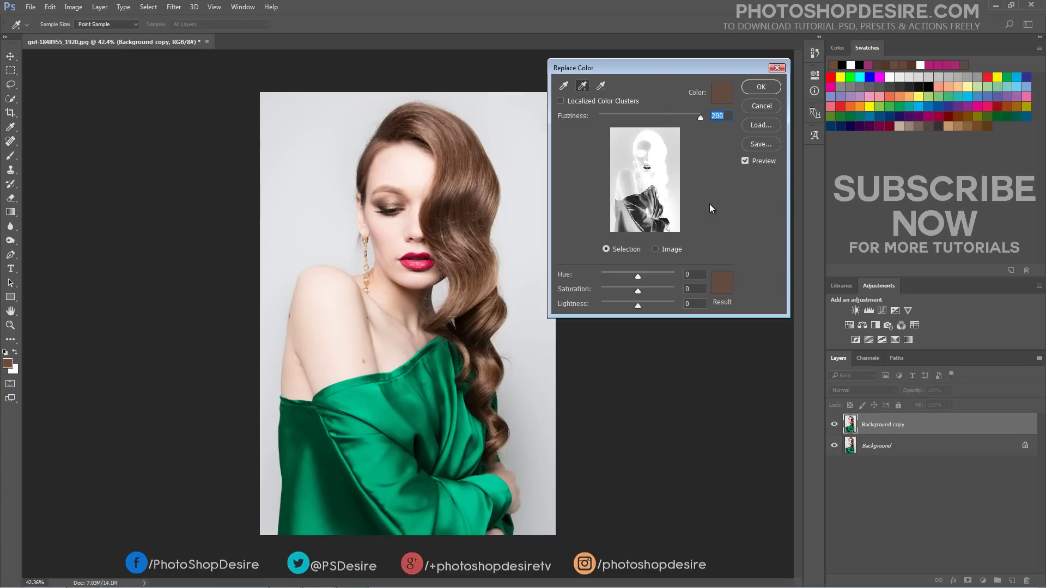
Set the replacement result colour to the magenta swatch ec008c and apply the colour replacement.
left_click(721, 281)
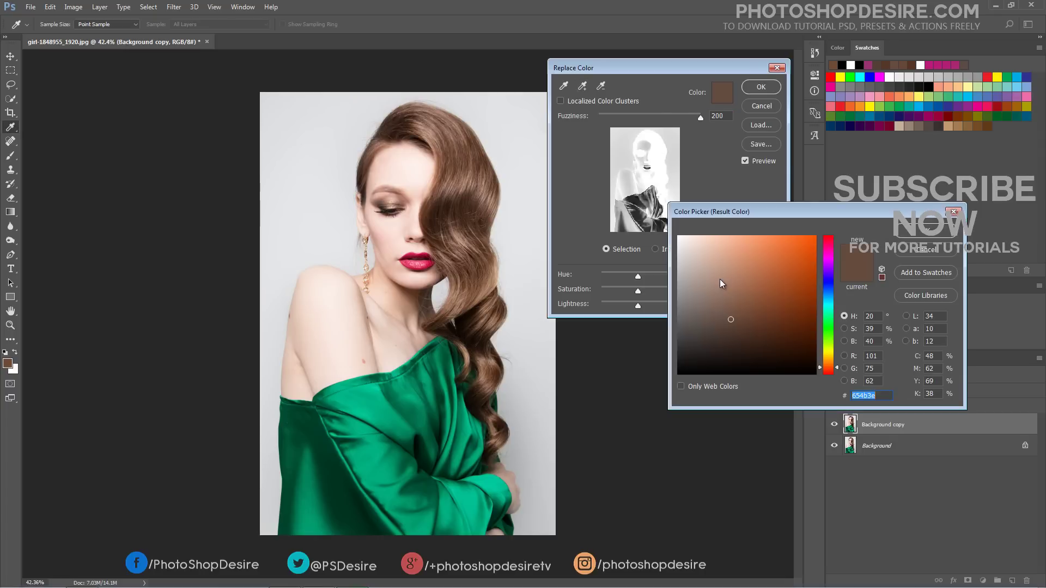
left_click(831, 86)
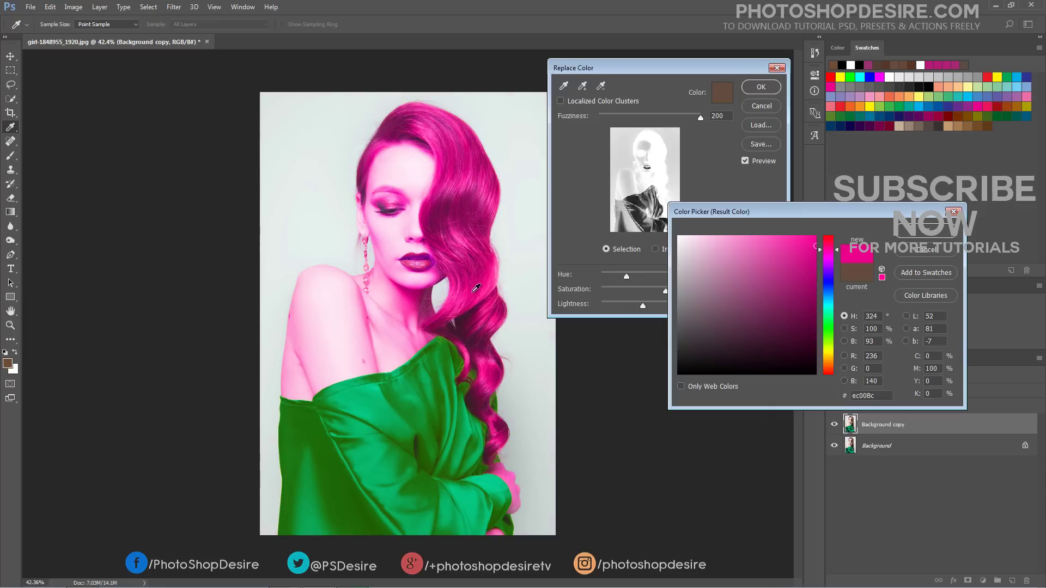
left_click(905, 234)
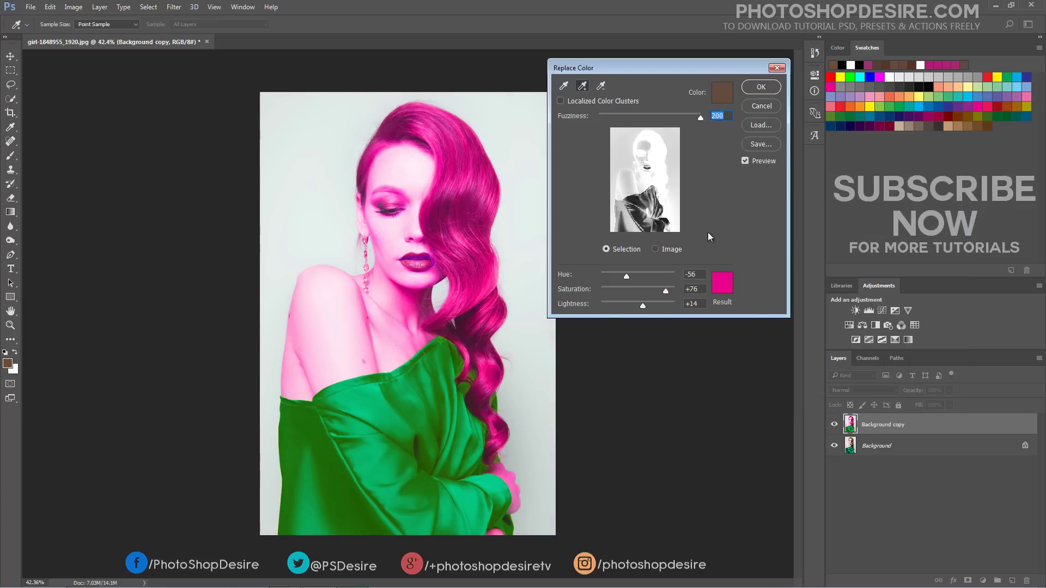
left_click(751, 87)
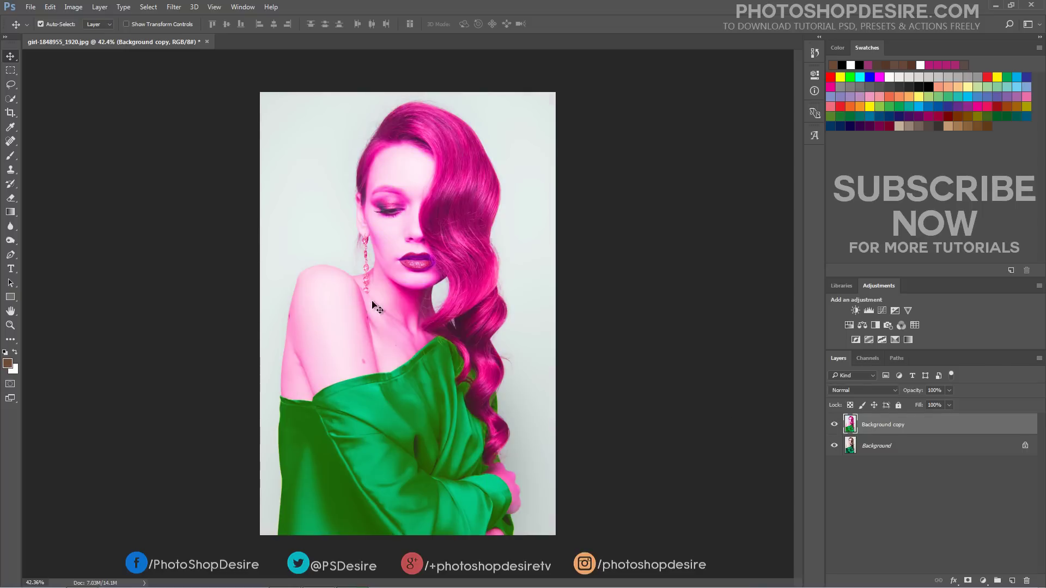
Add a white layer mask to the Background copy layer and ready the Brush tool with black as the foreground colour.
left_click(968, 581)
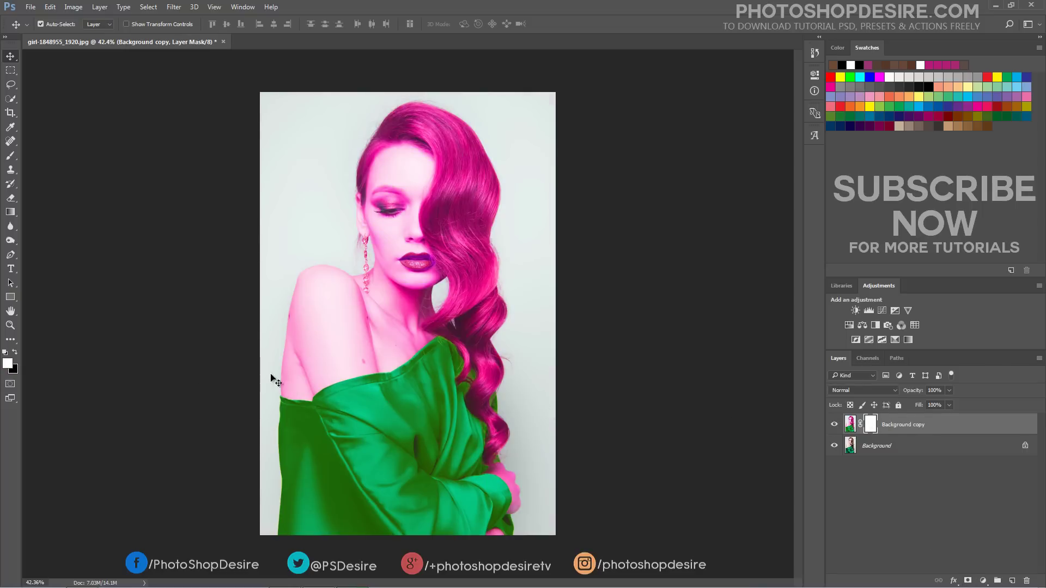
left_click(16, 156)
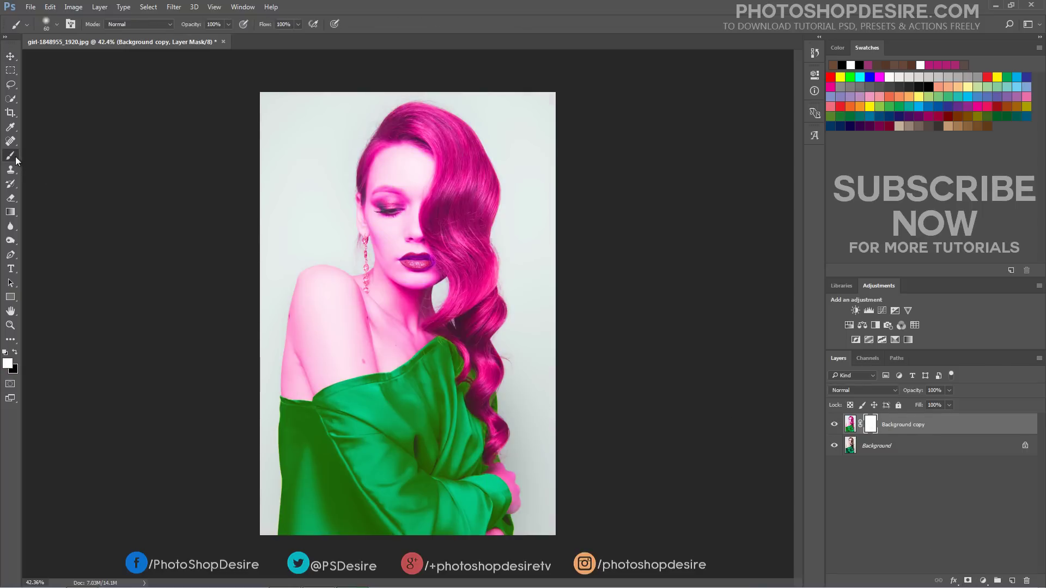
left_click(16, 353)
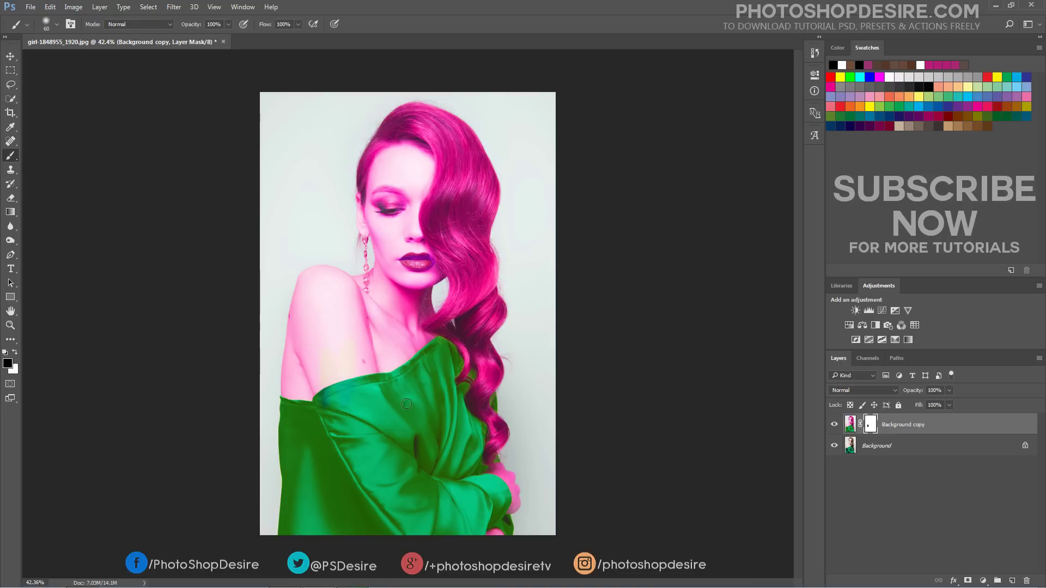
Mask out the tint on the bare shoulder, arm and most of the green dress with a black brush enlarged to 200.
key("bracketright")
key("bracketright")
key("bracketright")
key("bracketright")
key("bracketright")
key("bracketright")
key("bracketright")
mouse_move(348, 405)
left_mouse_down()
mouse_move(272, 497)
mouse_move(271, 363)
mouse_move(302, 247)
mouse_move(295, 285)
mouse_move(307, 323)
mouse_move(313, 288)
mouse_move(341, 292)
left_mouse_up()
mouse_move(354, 407)
left_mouse_down()
mouse_move(297, 542)
mouse_move(411, 535)
mouse_move(380, 382)
mouse_move(403, 361)
mouse_move(407, 375)
mouse_move(425, 372)
mouse_move(423, 512)
mouse_move(429, 484)
mouse_move(459, 494)
mouse_move(472, 527)
mouse_move(506, 473)
mouse_move(514, 479)
mouse_move(516, 517)
mouse_move(536, 529)
mouse_move(495, 530)
mouse_move(484, 548)
left_mouse_up()
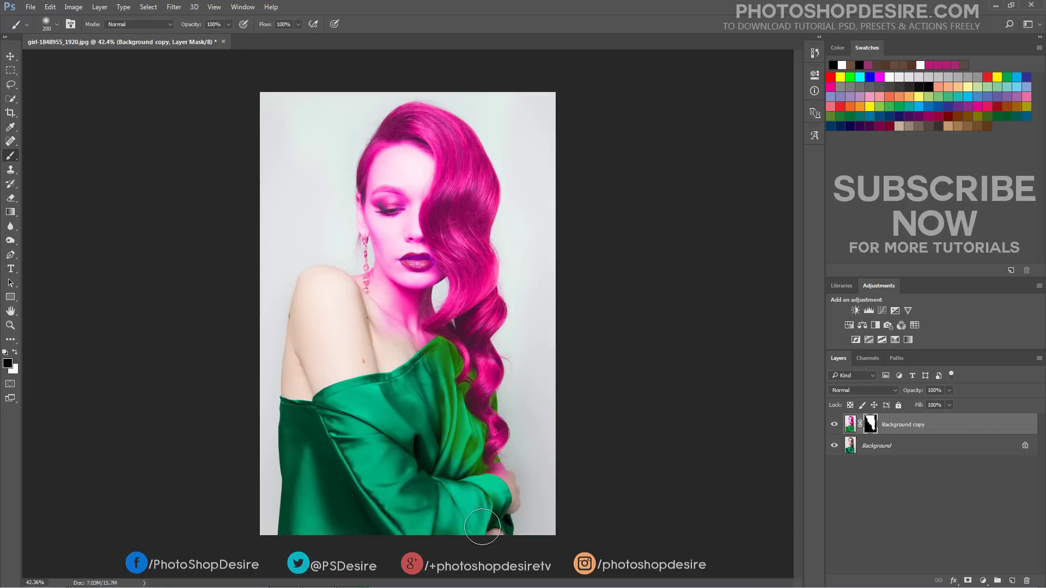
Paint black on the mask over the forehead, eyebrow and eyelid to restore their original colours.
scroll(388, 229, "up", 5)
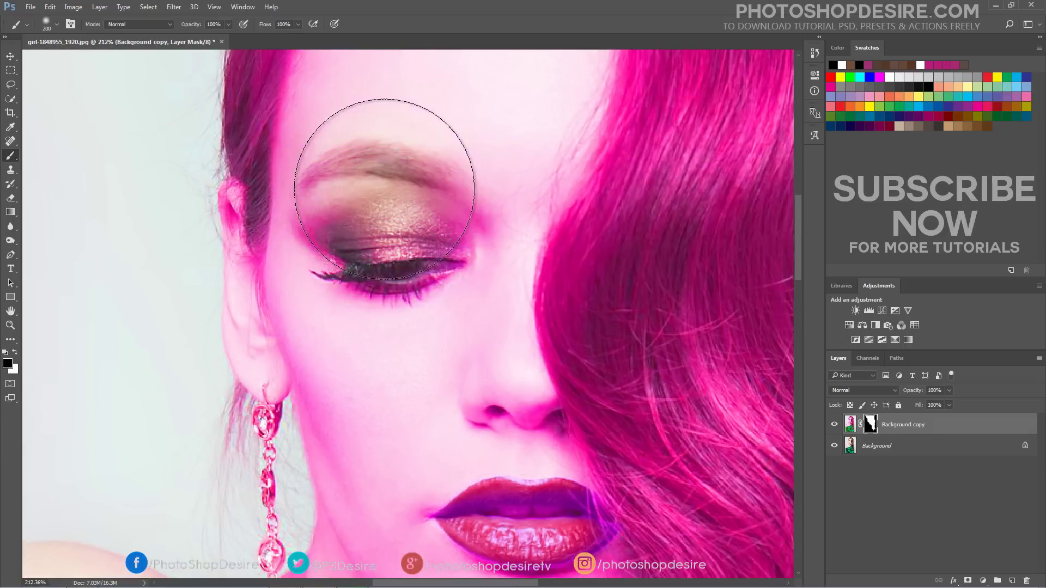
scroll(397, 191, "up", 2)
scroll(404, 211, "up", 3)
mouse_move(415, 191)
left_mouse_down()
mouse_move(422, 205)
mouse_move(404, 196)
mouse_move(387, 235)
left_mouse_up()
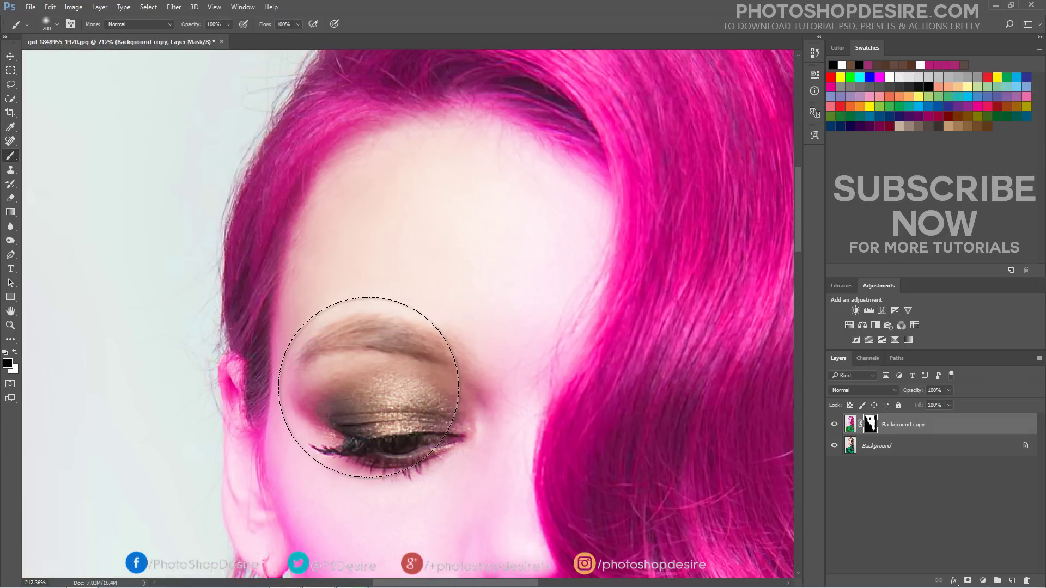
Reduce the brush size to 50 and mask the pink tint off the rest of the face, including the cheek, nose and lips.
key("bracketleft")
key("bracketleft")
key("bracketleft")
key("bracketleft")
key("bracketleft")
key("bracketleft")
key("bracketleft")
key("bracketleft")
key("bracketleft")
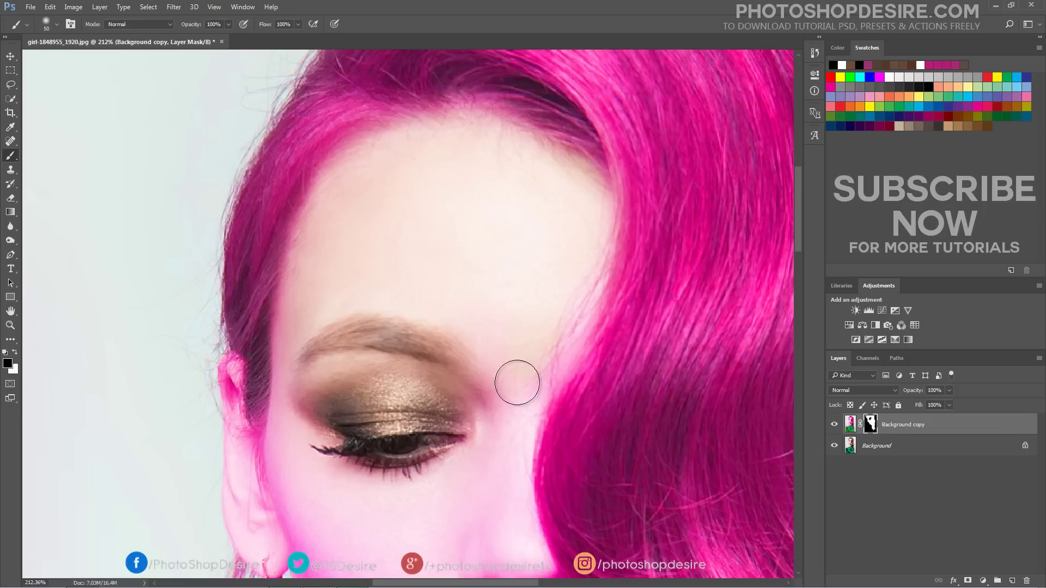
scroll(327, 474, "down", 5)
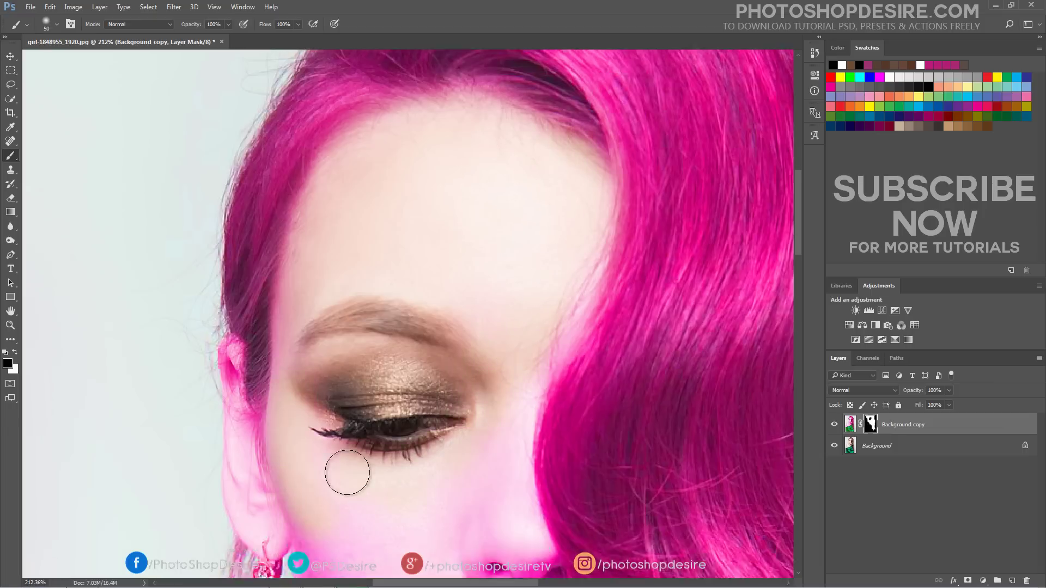
scroll(348, 501, "down", 6)
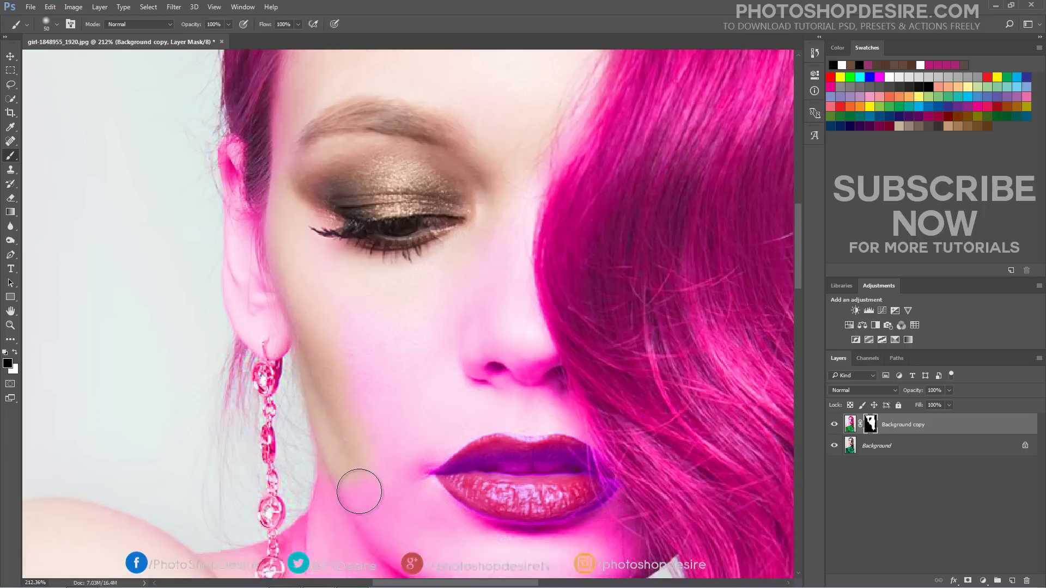
mouse_move(291, 469)
left_mouse_down()
mouse_move(270, 490)
mouse_move(271, 572)
mouse_move(373, 459)
left_mouse_up()
mouse_move(467, 377)
left_mouse_down()
mouse_move(455, 299)
mouse_move(533, 275)
mouse_move(518, 272)
mouse_move(513, 325)
mouse_move(549, 437)
mouse_move(590, 430)
mouse_move(544, 334)
mouse_move(578, 380)
left_mouse_up()
Paint out the pink tint on the neck and upper chest in the layer mask.
scroll(490, 509, "down", 3)
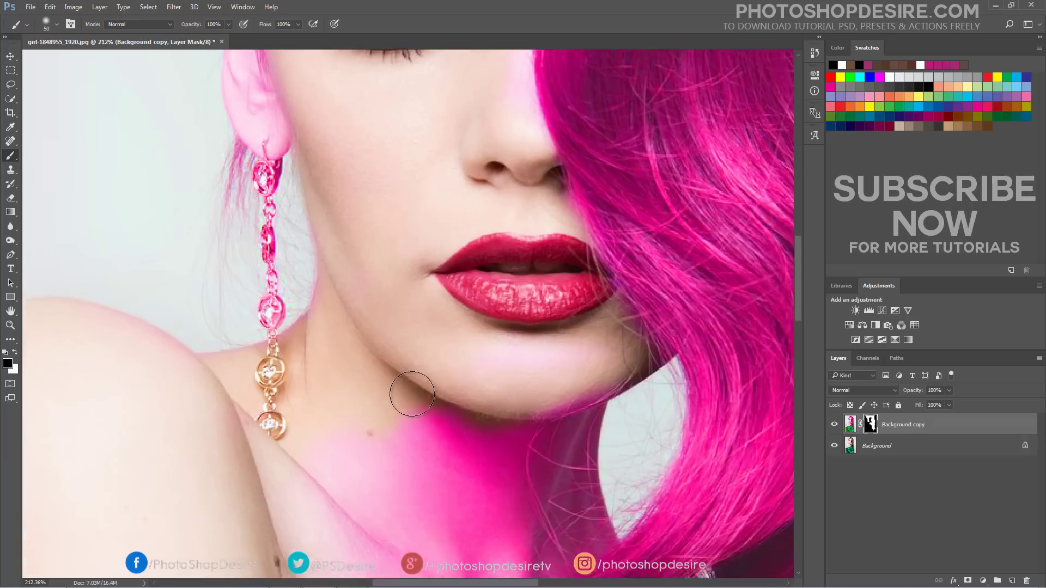
left_click_drag(426, 478, 374, 495)
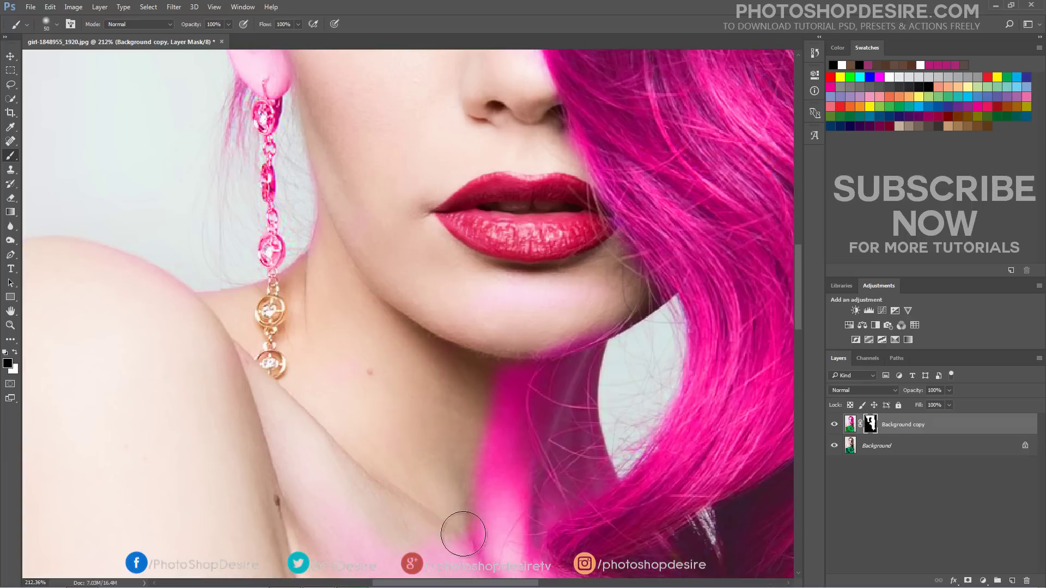
scroll(385, 525, "down", 2)
mouse_move(387, 445)
left_mouse_down()
mouse_move(454, 456)
mouse_move(375, 488)
mouse_move(487, 500)
mouse_move(518, 530)
left_mouse_up()
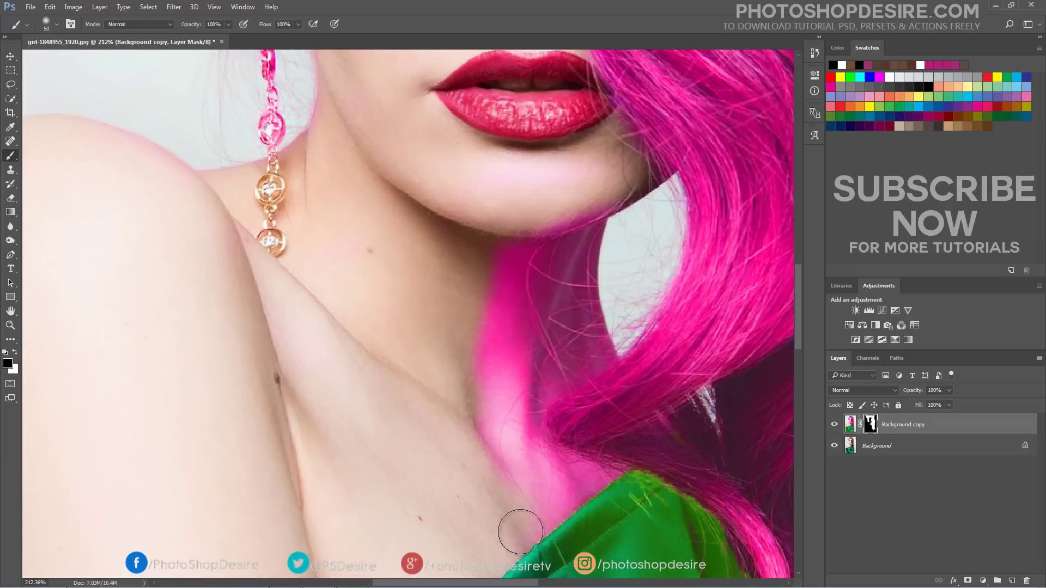
Reduce the brush size to 20 and mask the tint off the ear and the hanging earring.
scroll(263, 182, "up", 6)
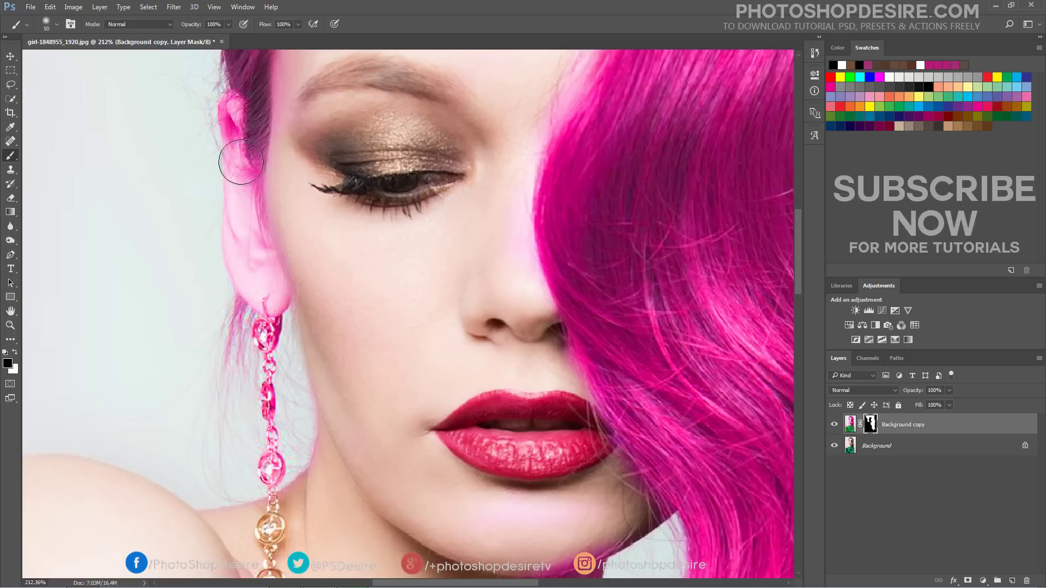
key("bracketleft")
key("bracketleft")
key("bracketleft")
left_click(233, 102)
left_click_drag(233, 100, 231, 159)
mouse_move(231, 196)
left_mouse_down()
mouse_move(241, 282)
mouse_move(256, 305)
mouse_move(287, 295)
mouse_move(253, 251)
left_mouse_up()
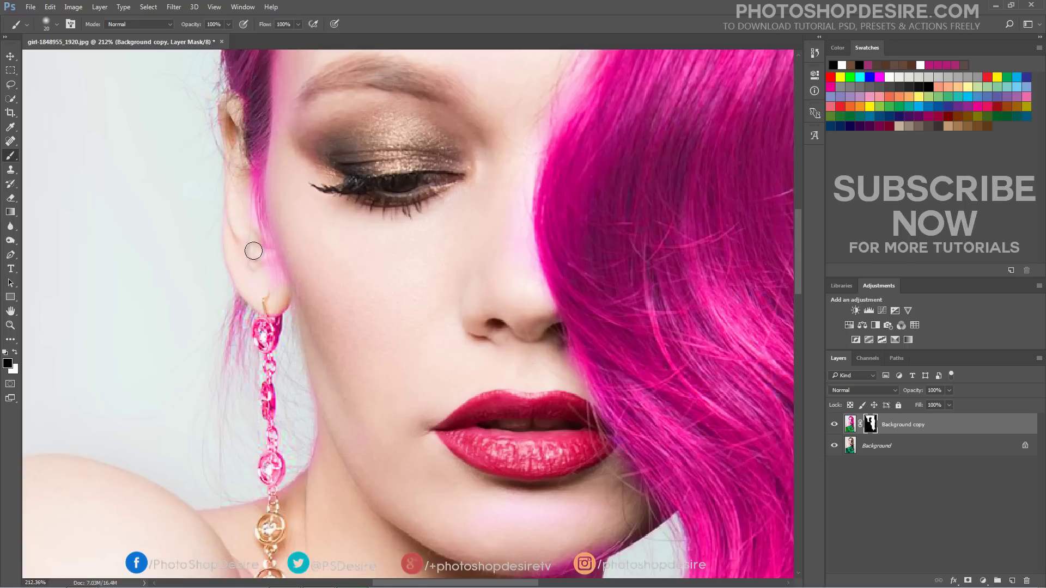
mouse_move(281, 303)
left_mouse_down()
mouse_move(269, 332)
mouse_move(260, 326)
mouse_move(271, 344)
mouse_move(274, 335)
mouse_move(266, 351)
mouse_move(262, 342)
mouse_move(271, 469)
mouse_move(263, 474)
mouse_move(273, 459)
mouse_move(273, 482)
left_mouse_up()
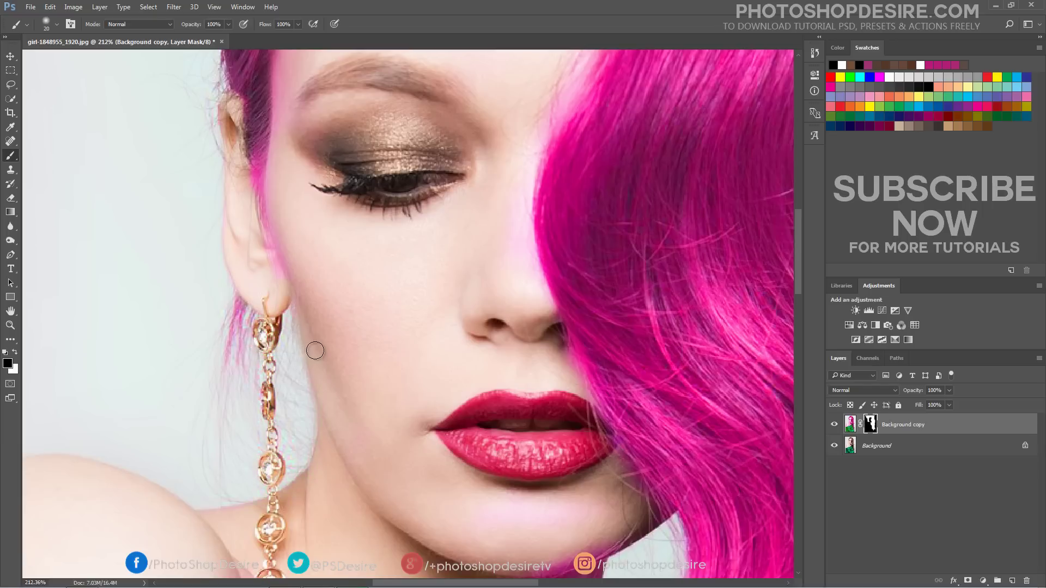
Set the brush to 36% flow and size 60, and mask the remaining tint off the neck beside the hair.
scroll(315, 350, "up", 10)
scroll(400, 437, "down", 5)
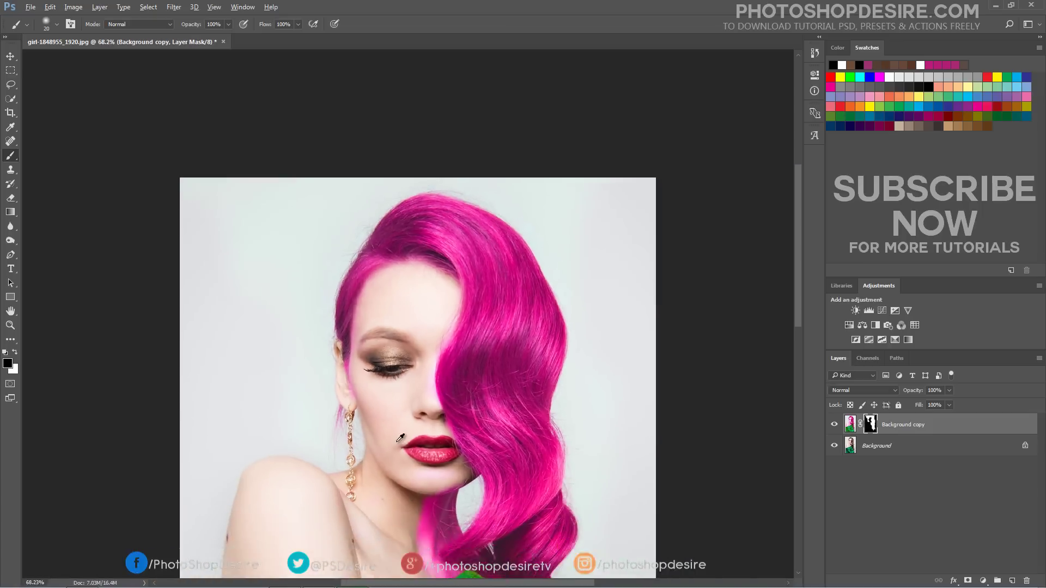
scroll(400, 437, "up", 4)
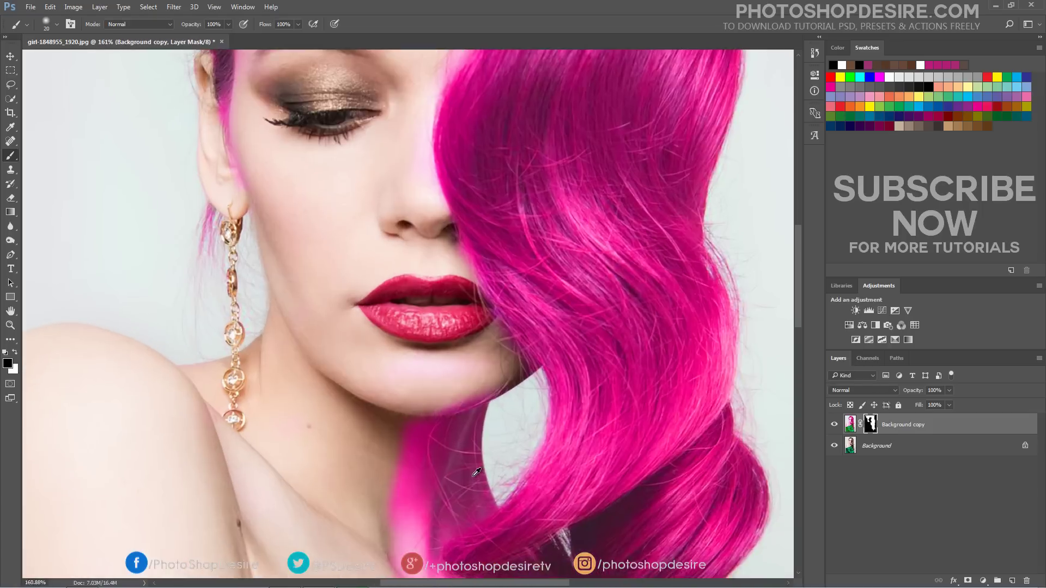
scroll(476, 472, "up", 2)
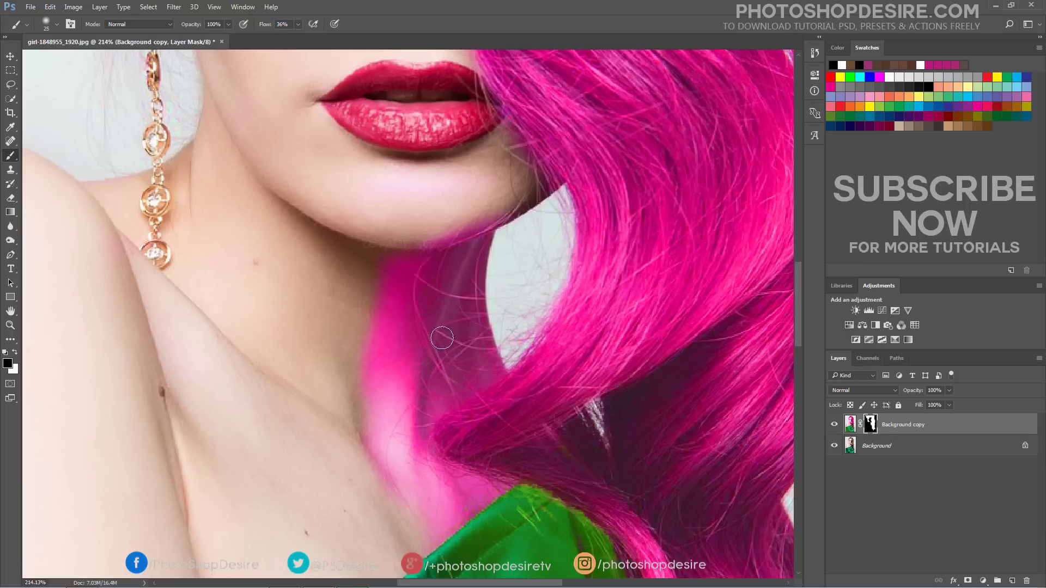
key("bracketright")
key("bracketright")
key("bracketright")
key("bracketright")
mouse_move(401, 257)
left_mouse_down()
mouse_move(386, 382)
mouse_move(403, 507)
mouse_move(461, 499)
mouse_move(408, 520)
mouse_move(418, 537)
mouse_move(425, 478)
mouse_move(389, 468)
mouse_move(402, 248)
mouse_move(361, 436)
mouse_move(348, 331)
mouse_move(422, 249)
mouse_move(481, 225)
mouse_move(423, 245)
mouse_move(456, 299)
mouse_move(465, 276)
mouse_move(489, 355)
mouse_move(410, 417)
mouse_move(427, 309)
mouse_move(442, 334)
mouse_move(408, 409)
mouse_move(435, 484)
left_mouse_up()
Mask the leftover tint off the dress folds and the hand around the lower hair curls with the 36% flow brush.
scroll(199, 404, "down", 3)
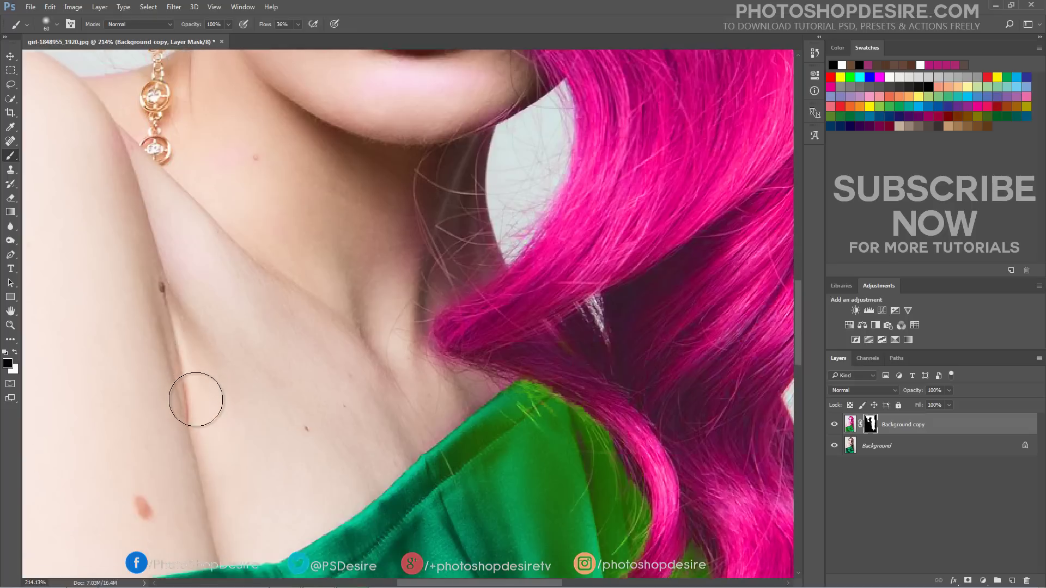
scroll(390, 366, "down", 10)
scroll(644, 438, "down", 5)
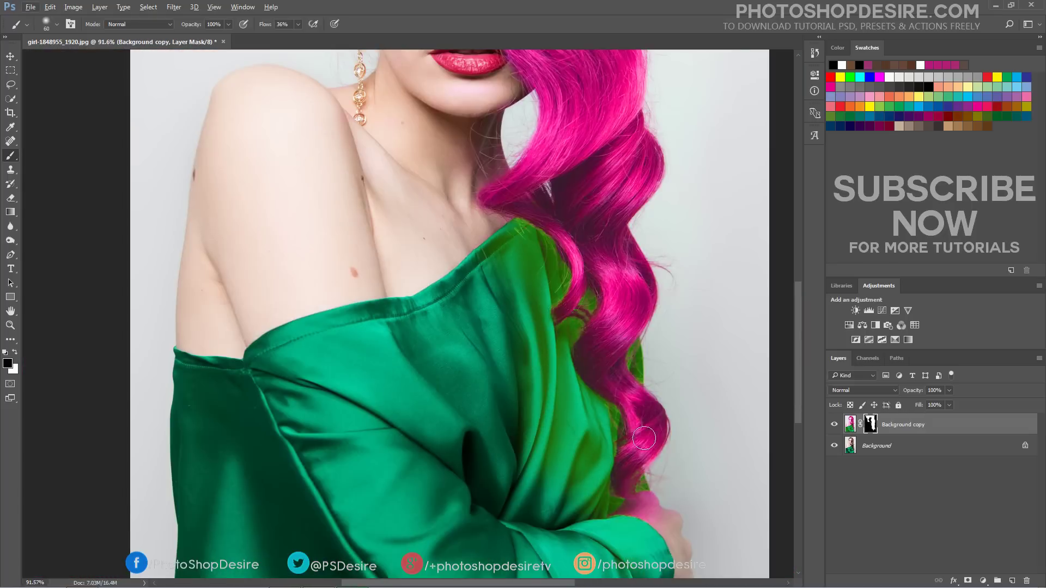
scroll(644, 438, "up", 3)
scroll(673, 550, "down", 1)
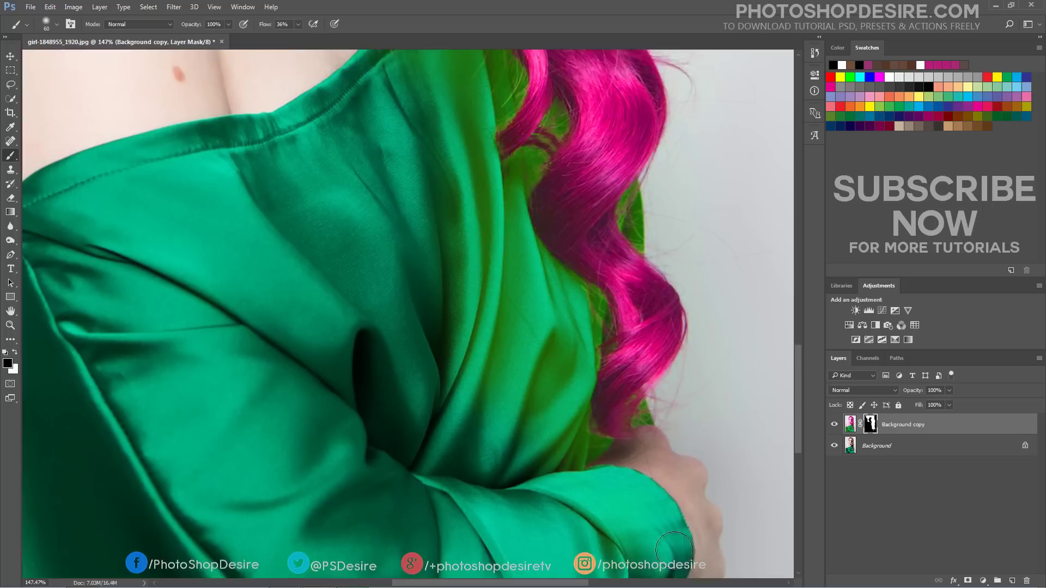
scroll(674, 550, "down", 1)
mouse_move(565, 406)
left_mouse_down()
mouse_move(504, 438)
mouse_move(508, 331)
mouse_move(481, 267)
mouse_move(466, 288)
mouse_move(504, 311)
left_mouse_up()
mouse_move(507, 177)
left_mouse_down()
mouse_move(530, 136)
mouse_move(479, 204)
mouse_move(516, 200)
left_mouse_up()
mouse_move(584, 266)
left_mouse_down()
mouse_move(555, 229)
mouse_move(452, 164)
left_mouse_up()
scroll(463, 180, "up", 5)
mouse_move(439, 126)
left_mouse_down()
mouse_move(493, 159)
mouse_move(511, 203)
mouse_move(481, 248)
mouse_move(408, 159)
mouse_move(379, 180)
mouse_move(444, 136)
mouse_move(431, 132)
mouse_move(457, 219)
mouse_move(477, 156)
mouse_move(452, 130)
mouse_move(653, 364)
left_mouse_up()
scroll(615, 403, "down", 3)
mouse_move(583, 444)
left_mouse_down()
mouse_move(539, 489)
mouse_move(601, 463)
mouse_move(576, 461)
mouse_move(547, 482)
mouse_move(612, 474)
mouse_move(646, 420)
left_mouse_up()
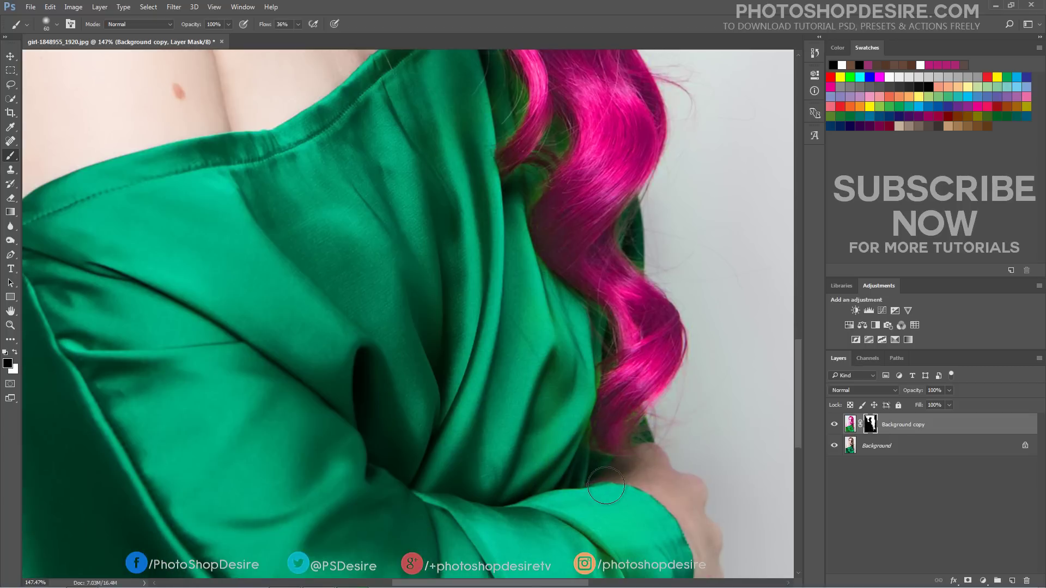
Inspect the masked edges between the lower hair curls and the green dress.
scroll(430, 306, "down", 4)
scroll(423, 262, "down", 2)
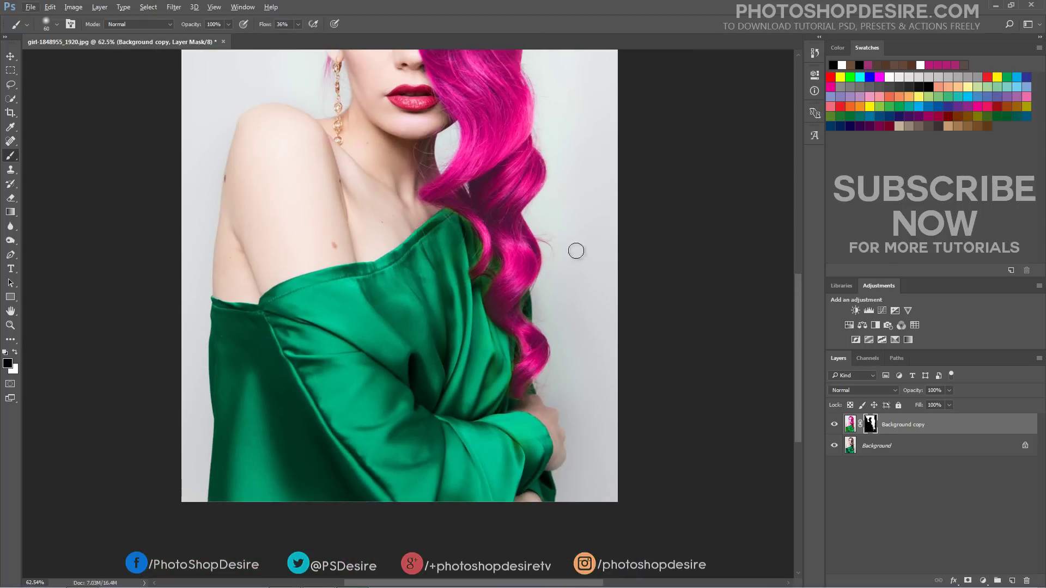
scroll(577, 247, "up", 5)
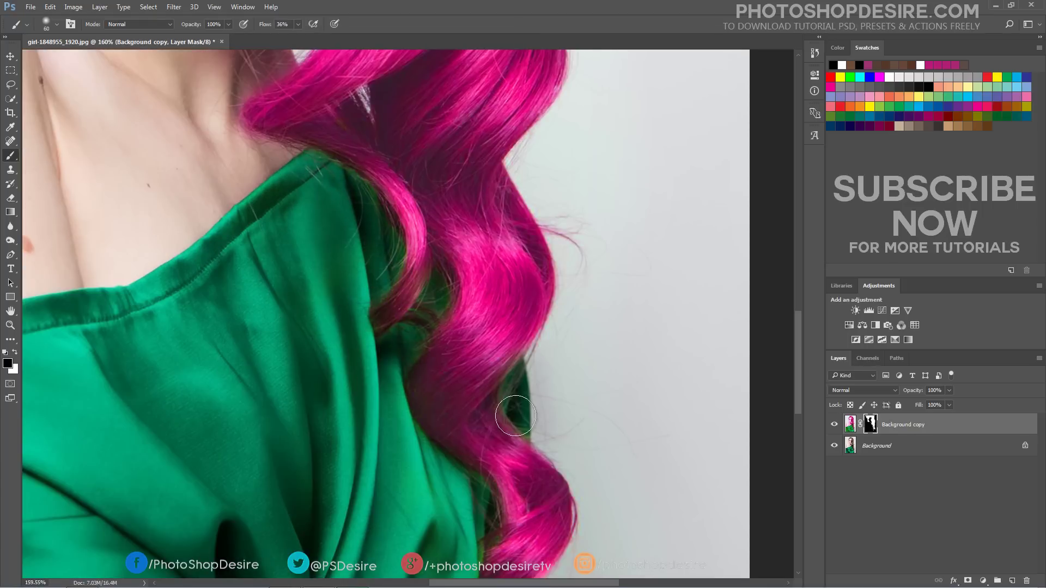
scroll(493, 417, "down", 2)
scroll(460, 523, "down", 2)
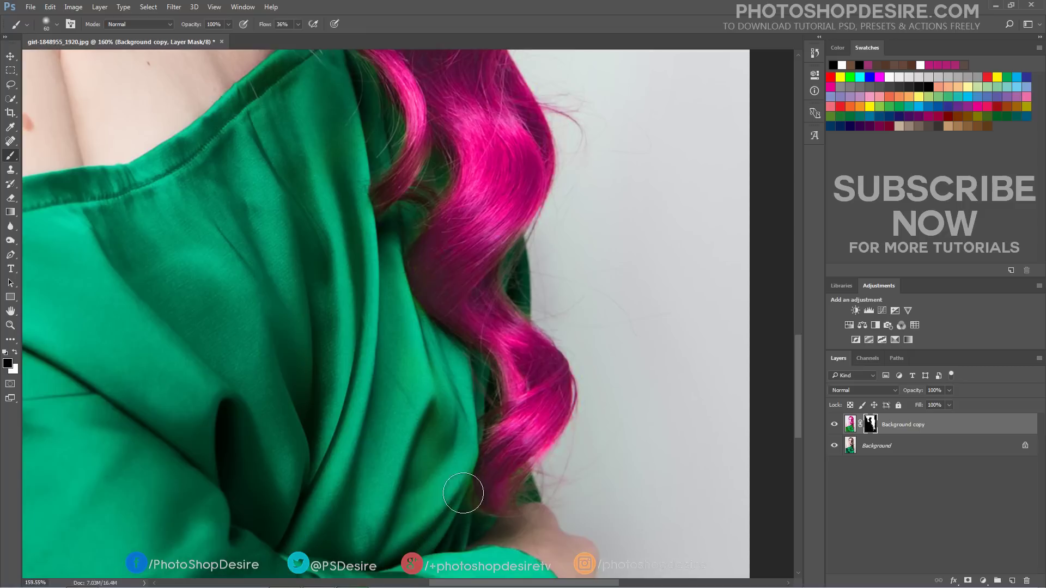
Reduce the brush size to 25 and check the mask edges around the face, hairline and neck.
scroll(614, 464, "down", 3)
scroll(614, 464, "down", 2)
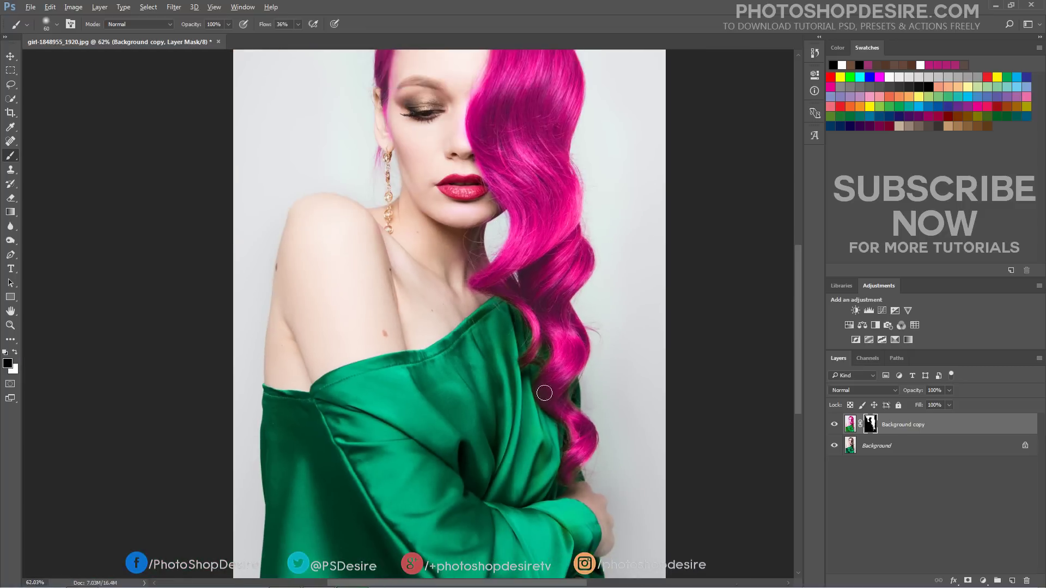
scroll(465, 210, "up", 4)
key("bracketleft")
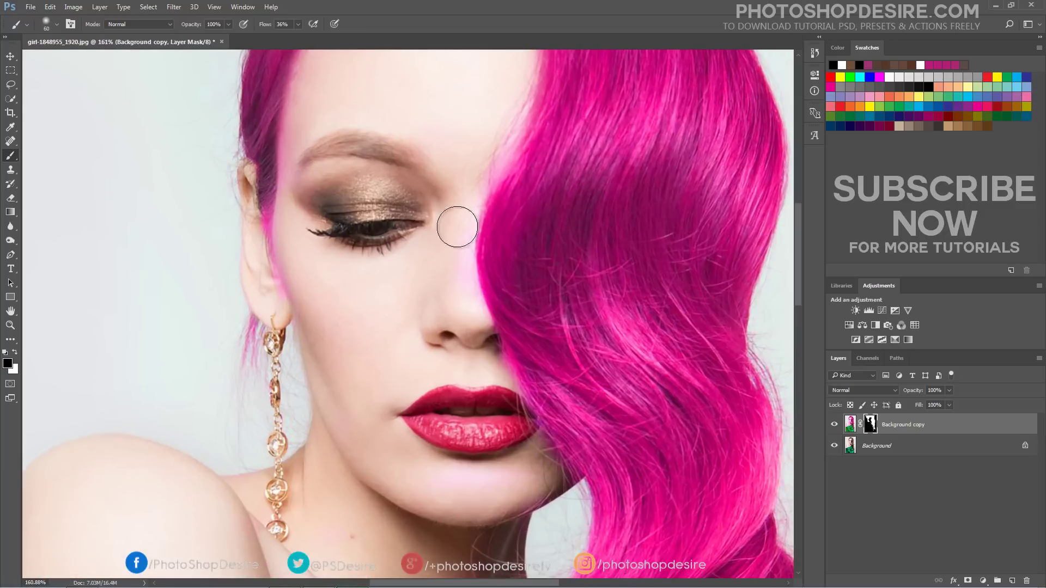
key("bracketleft")
key("bracketleft")
key("bracketleft")
key("bracketleft")
key("bracketleft")
scroll(366, 268, "down", 5)
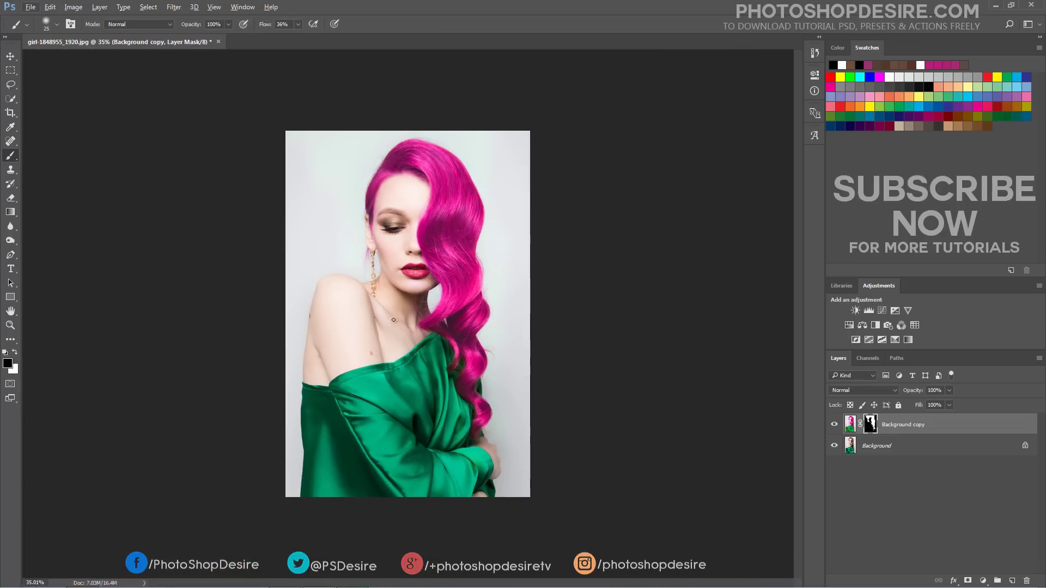
Compare the hair before and after recolouring by toggling the visibility of the Background copy layer.
left_click(832, 428)
left_click(833, 427)
left_click(833, 428)
left_click(832, 427)
left_click(833, 426)
left_click(834, 426)
left_click(834, 426)
left_click(833, 426)
Rename the Background copy layer as Pink Hair.
double_click(895, 425)
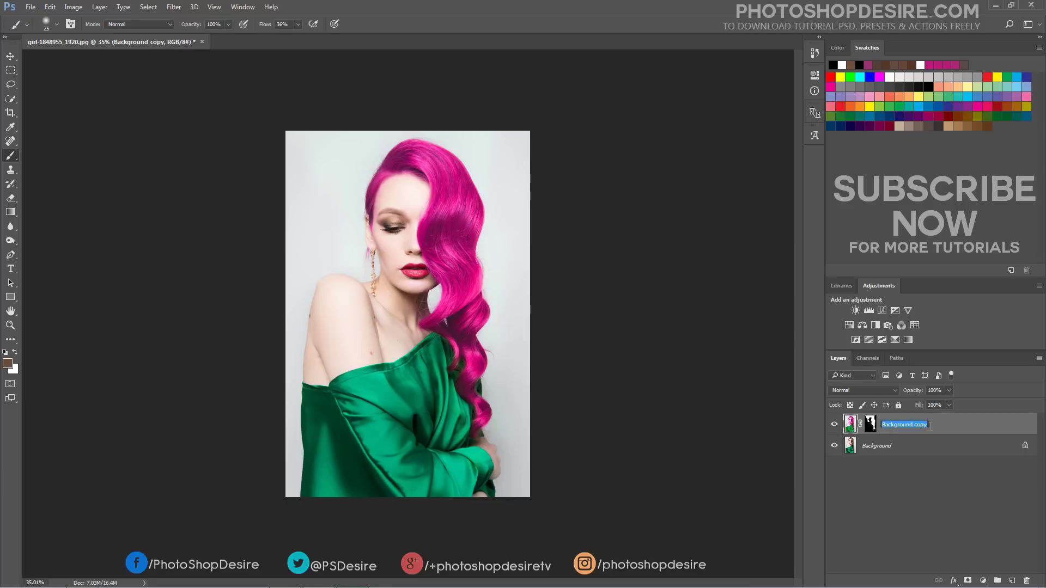
type("Pink Hair")
key("Return")
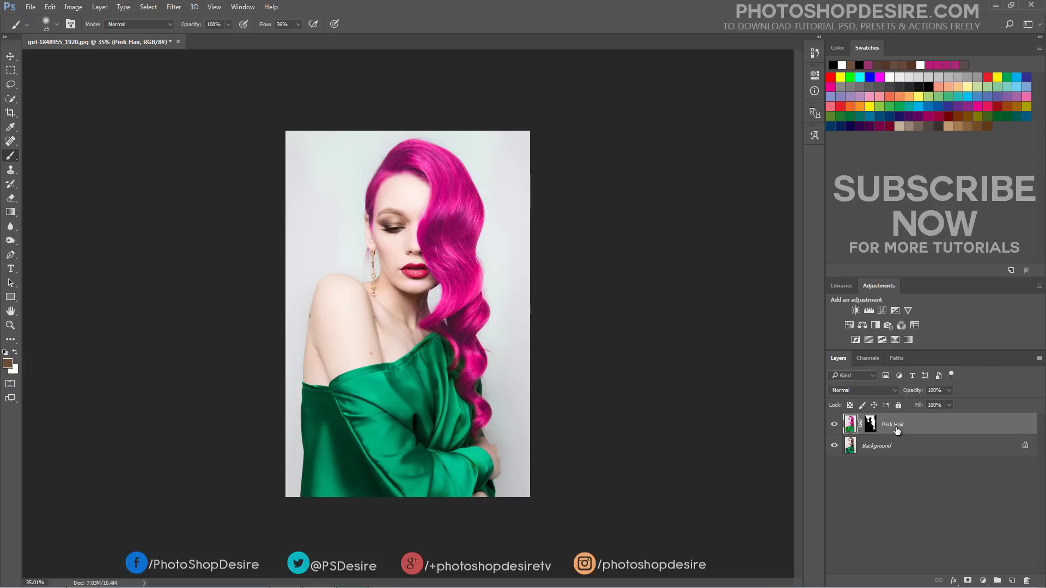
Duplicate the Pink Hair layer under the name Pink Hair copy and hide the original.
left_click(99, 7)
left_click(126, 49)
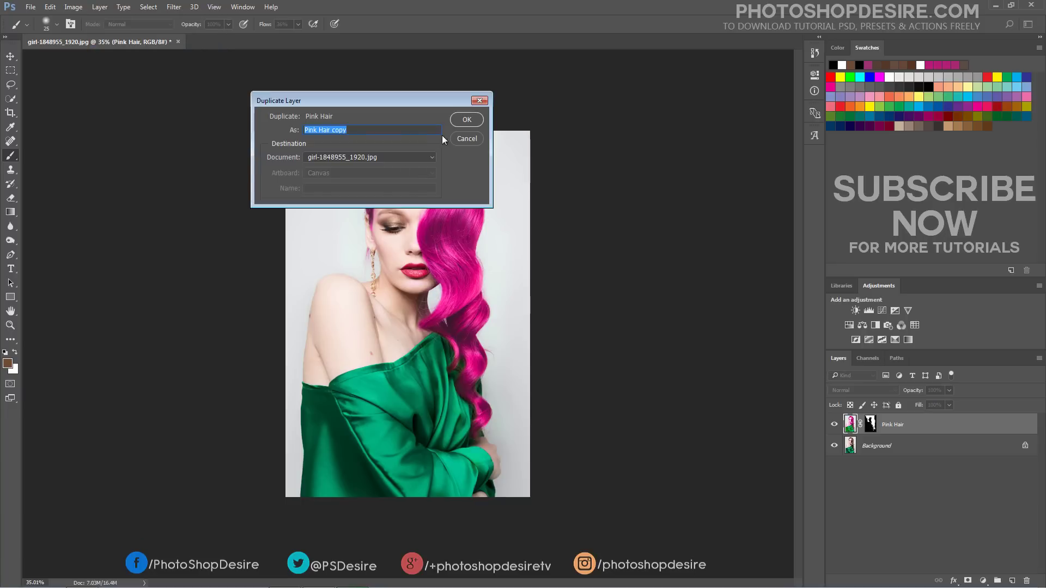
left_click(463, 118)
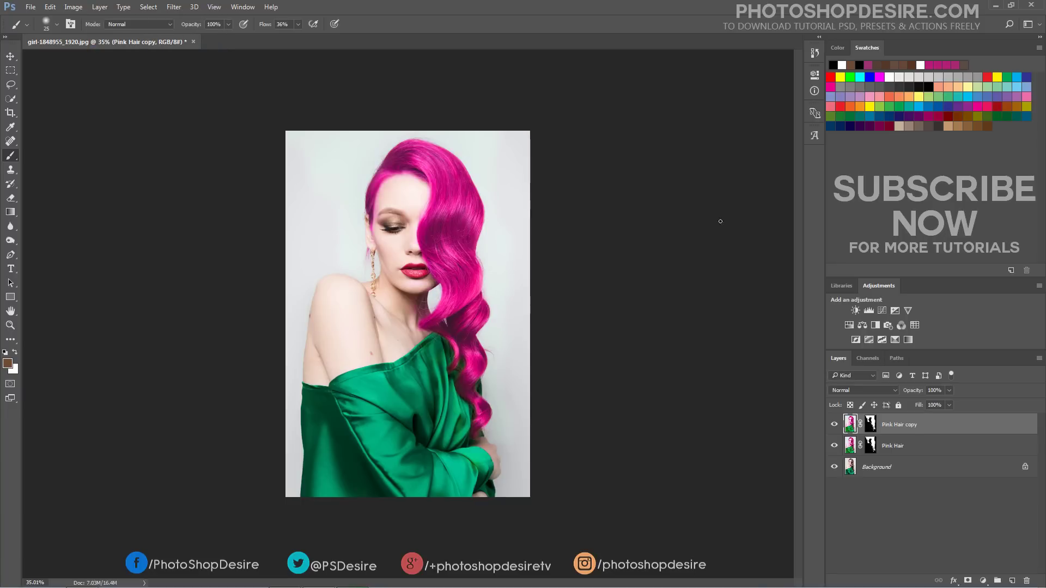
left_click(834, 446)
Clip a Hue/Saturation adjustment with hue +26 to the Pink Hair copy layer, and select both layers together.
left_click(982, 578)
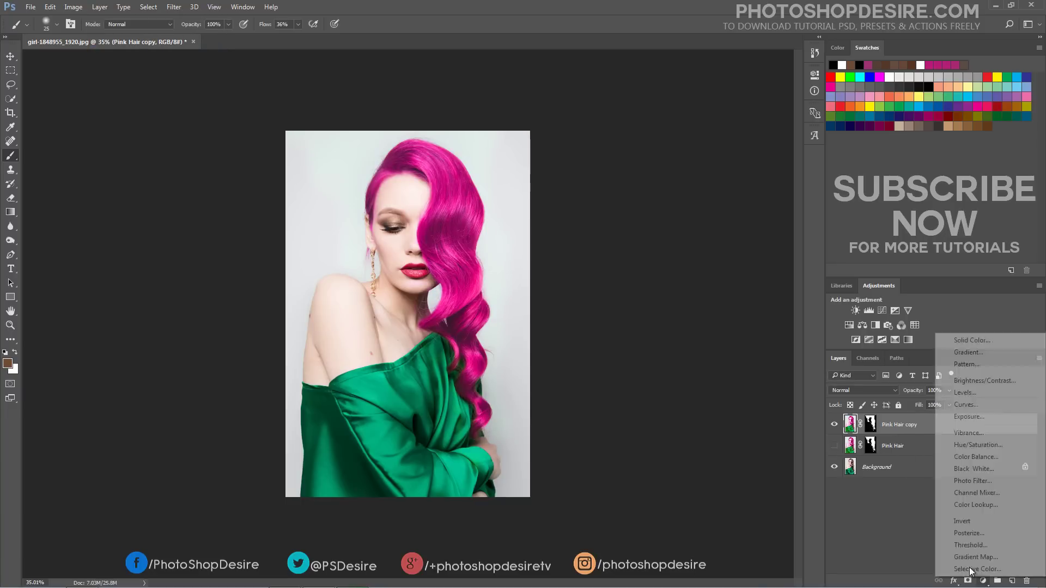
left_click(961, 446)
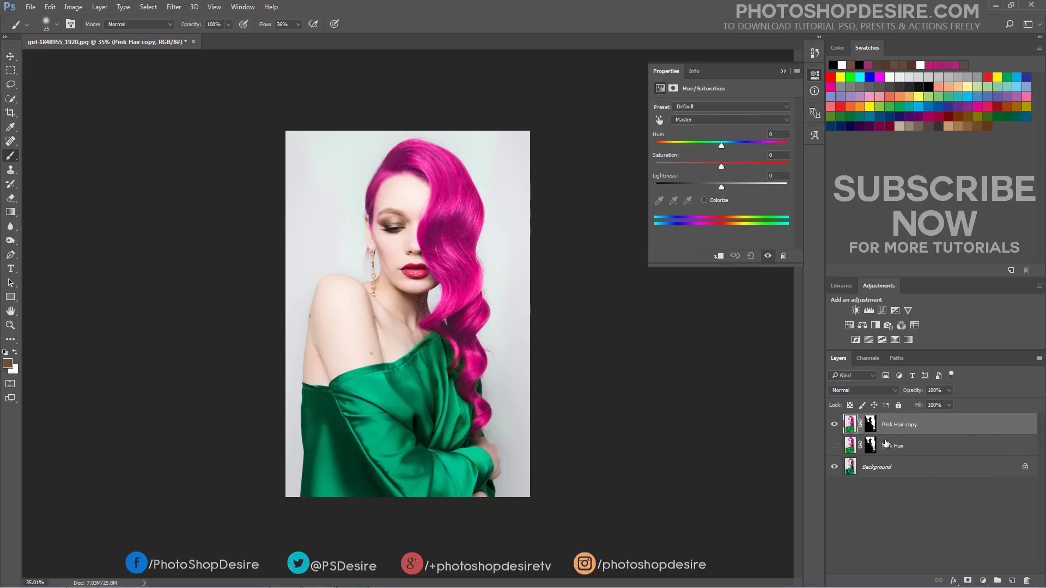
left_click(718, 255)
left_click_drag(721, 144, 727, 142)
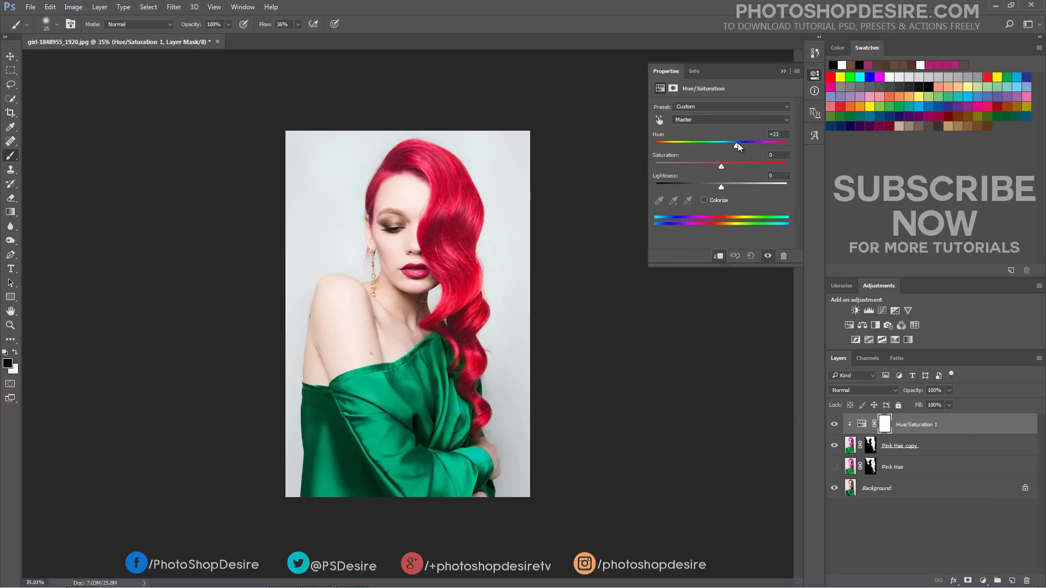
left_click(783, 71)
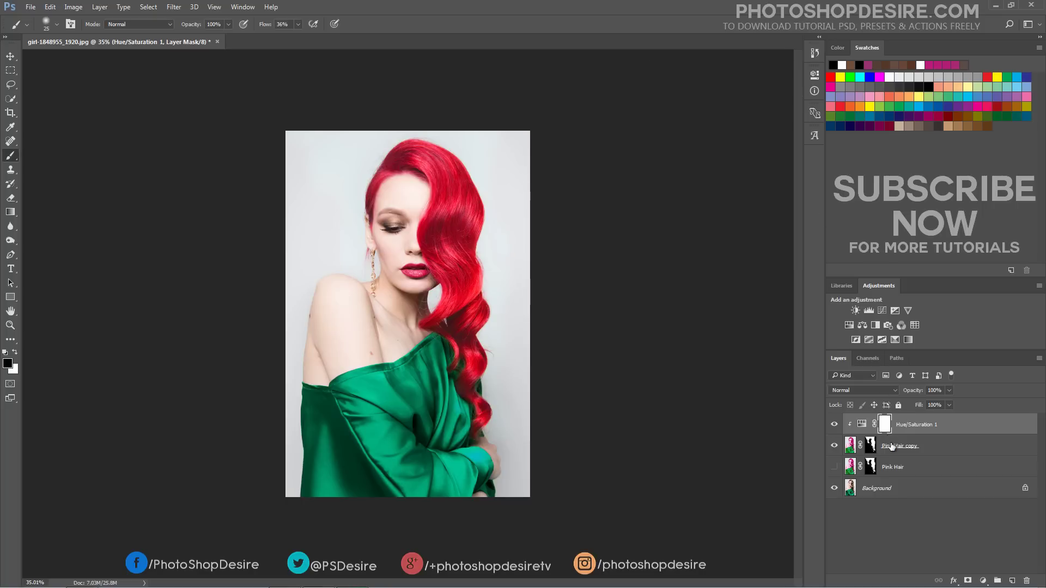
left_click(891, 446, "shift")
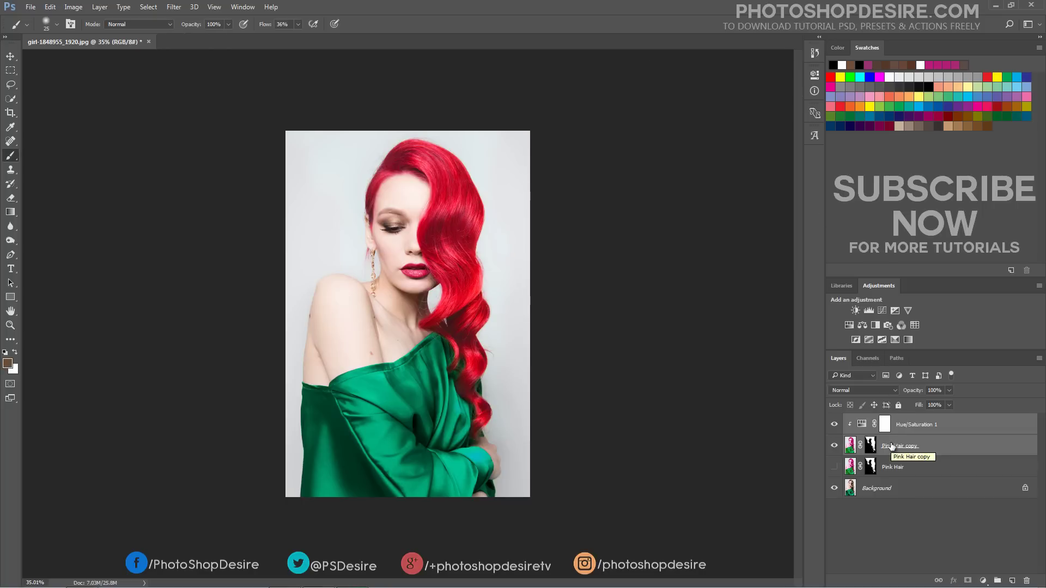
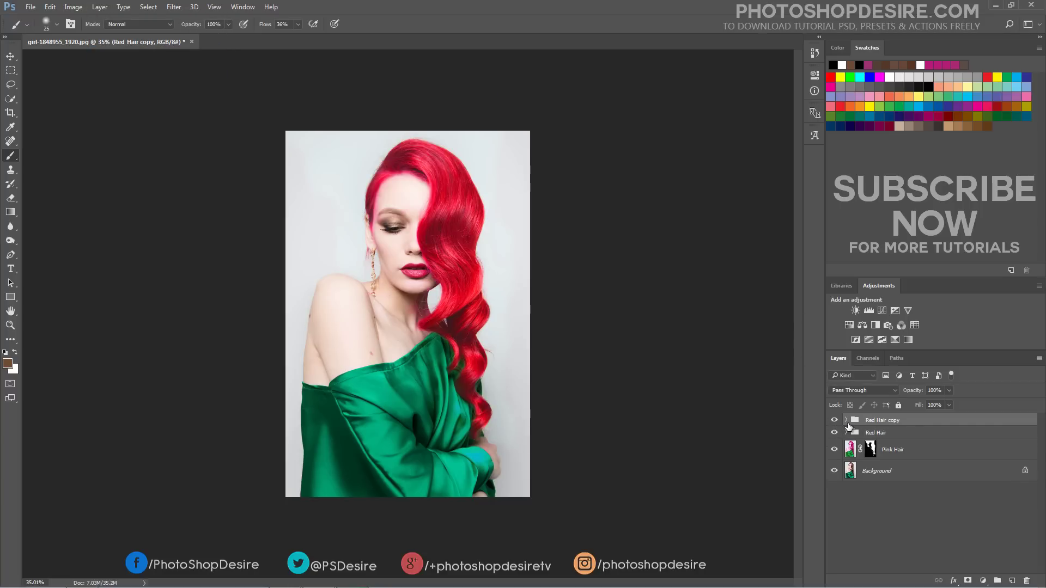
Set the hue of the Hue/Saturation adjustment inside the Red Hair copy group to +67.
left_click(846, 420)
double_click(870, 436)
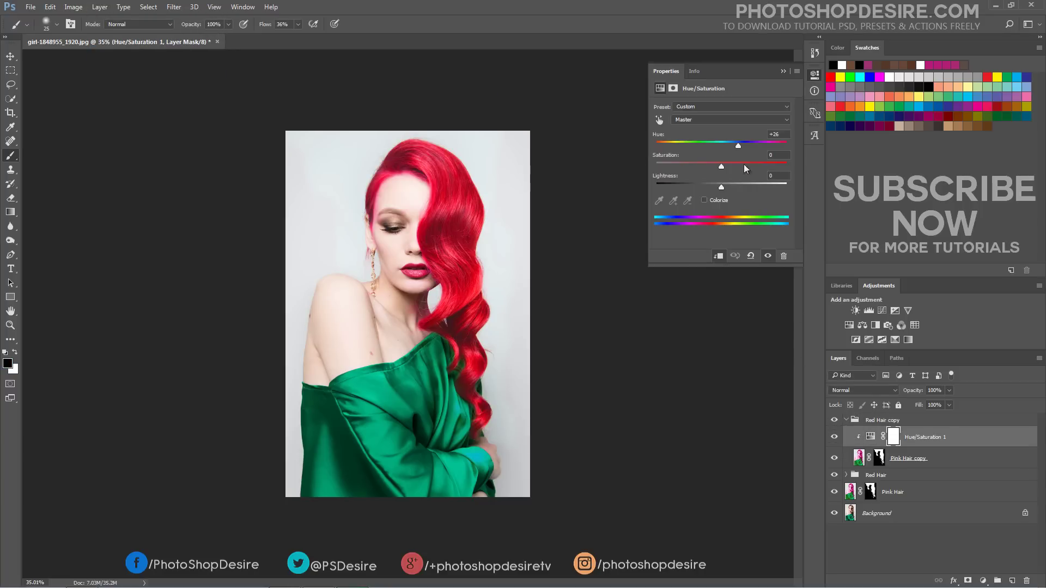
left_click_drag(737, 146, 756, 144)
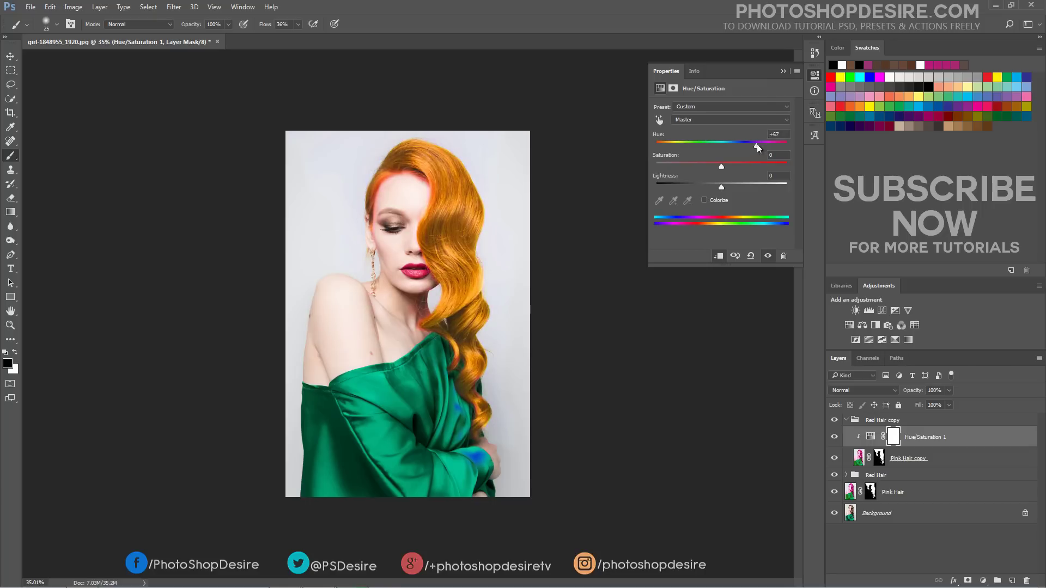
left_click(782, 71)
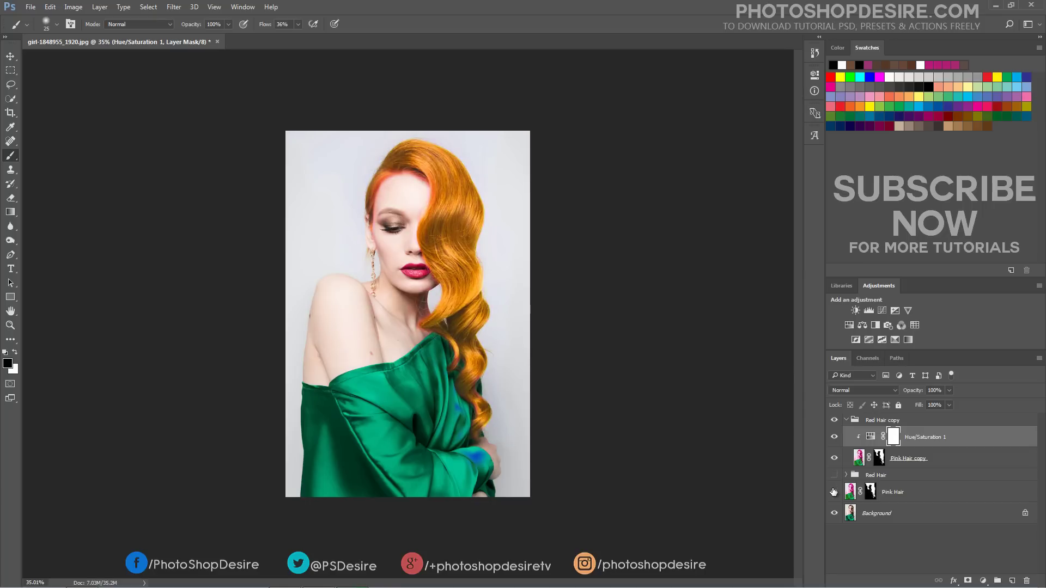
On the Pink Hair copy mask, remove the red fringe at the hairline and, with brush size 100, the blue patches on the sleeve and dress.
left_click(834, 458)
left_click(833, 460)
left_click(878, 461)
key("ctrl+plus")
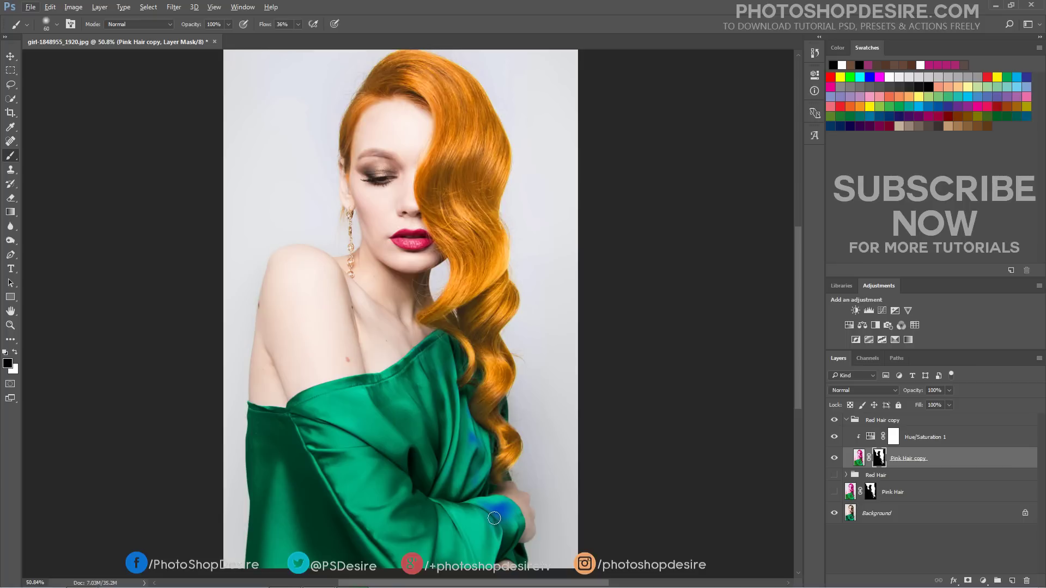
key("bracketright")
key("bracketright")
key("bracketright")
key("bracketright")
mouse_move(492, 517)
left_mouse_down()
mouse_move(474, 507)
mouse_move(510, 514)
mouse_move(494, 543)
mouse_move(512, 528)
mouse_move(480, 521)
mouse_move(524, 507)
mouse_move(480, 509)
mouse_move(523, 518)
mouse_move(509, 530)
mouse_move(461, 490)
left_mouse_up()
mouse_move(465, 441)
left_mouse_down()
mouse_move(460, 450)
mouse_move(463, 420)
mouse_move(471, 442)
left_mouse_up()
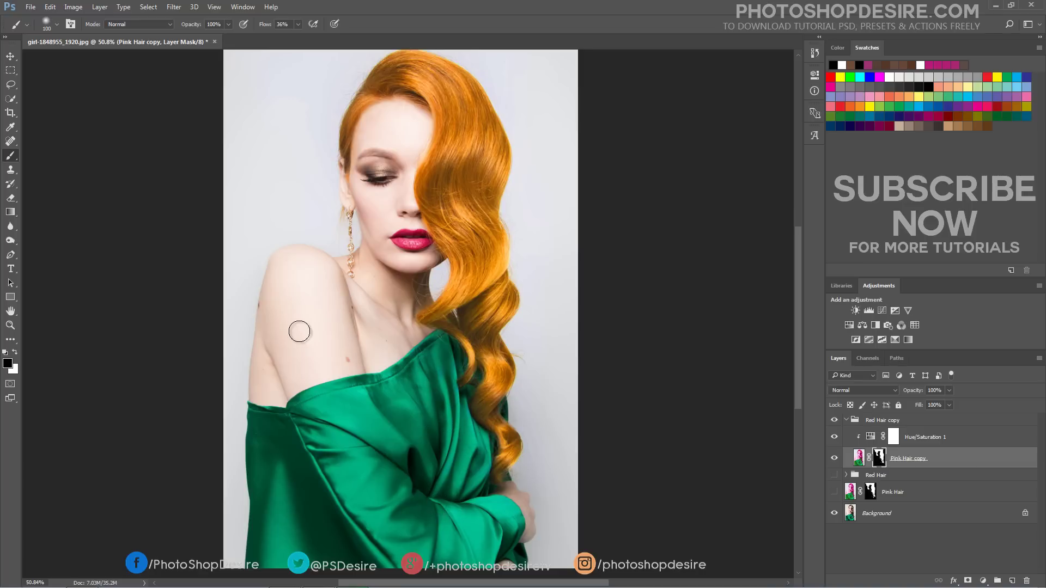
scroll(314, 305, "down", 2)
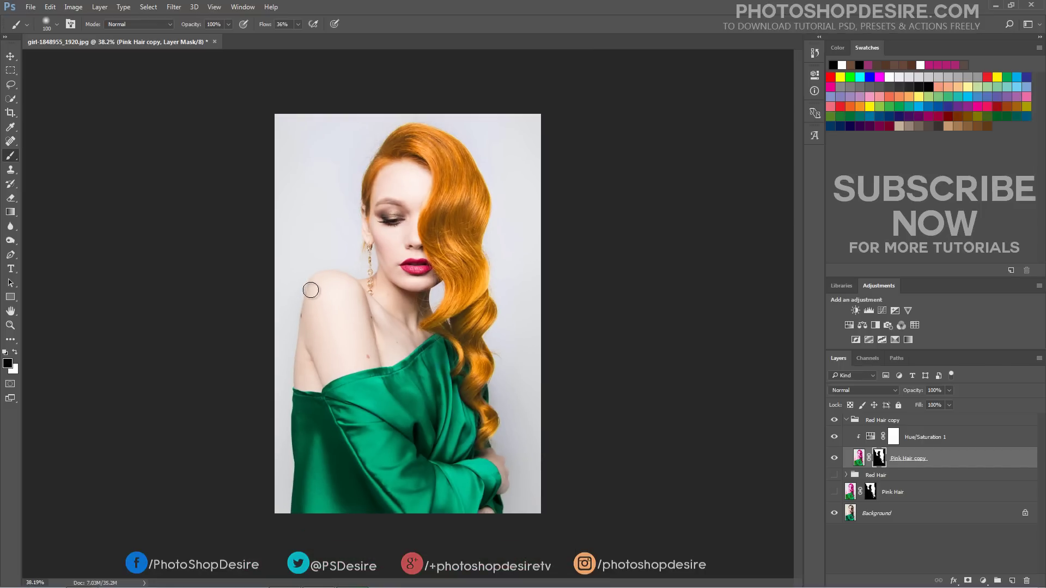
scroll(393, 302, "down", 1)
scroll(404, 334, "up", 3)
scroll(404, 333, "down", 1)
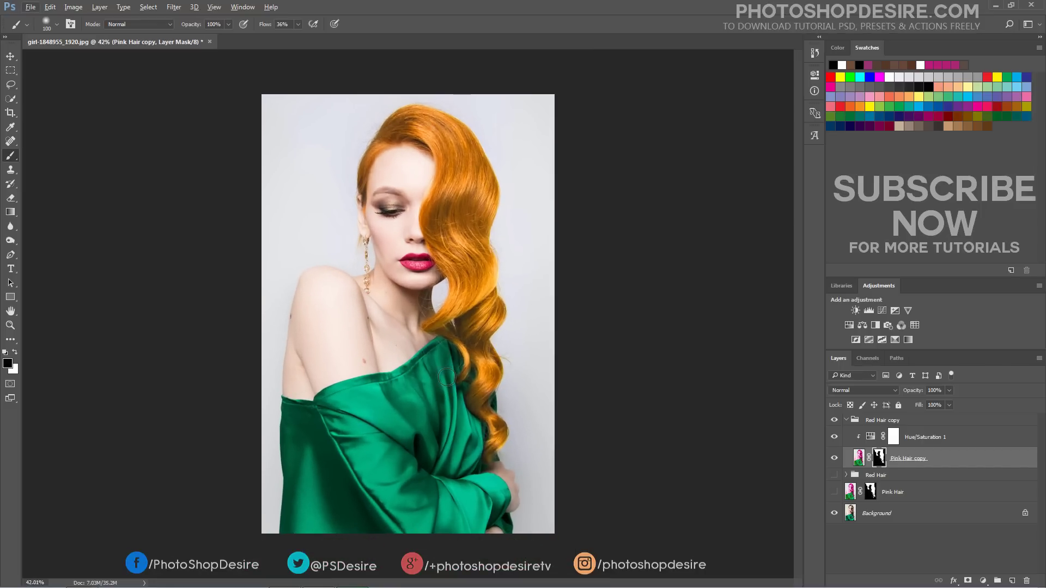
Collapse the Red Hair copy group and rename it as Gold Hair.
left_click(846, 420)
double_click(895, 423)
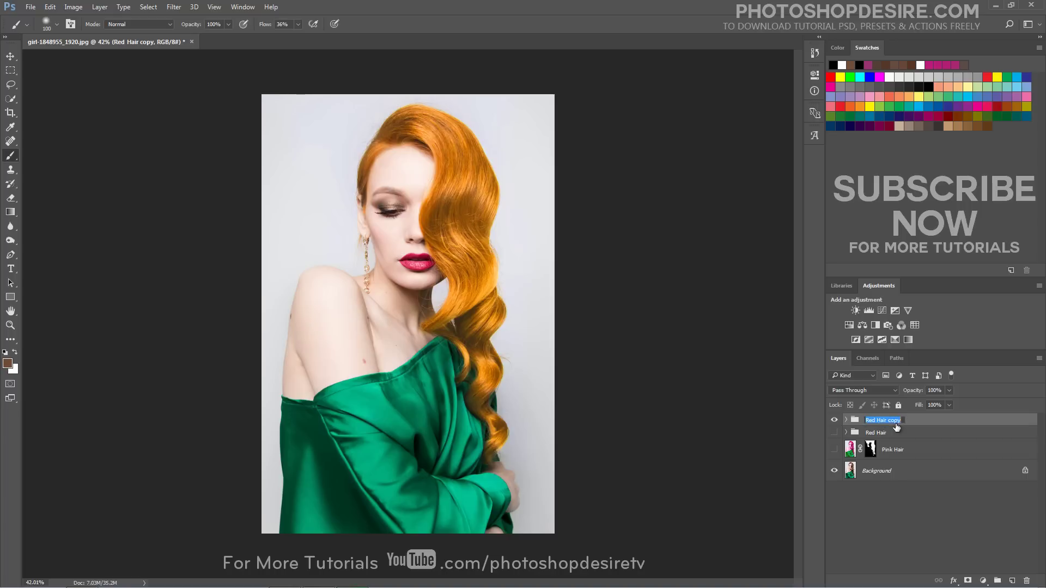
type("Gold Hair")
left_click(900, 490)
Compare the original, pink, red and gold hair versions by toggling the visibility of their layers and groups.
left_click(834, 420)
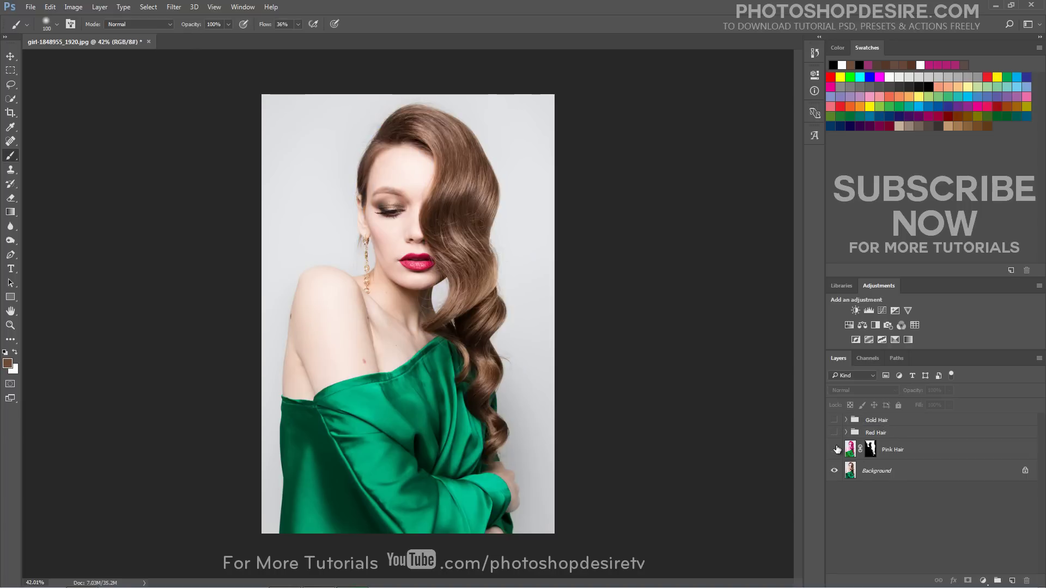
left_click(834, 450)
left_click(834, 432)
left_click(834, 420)
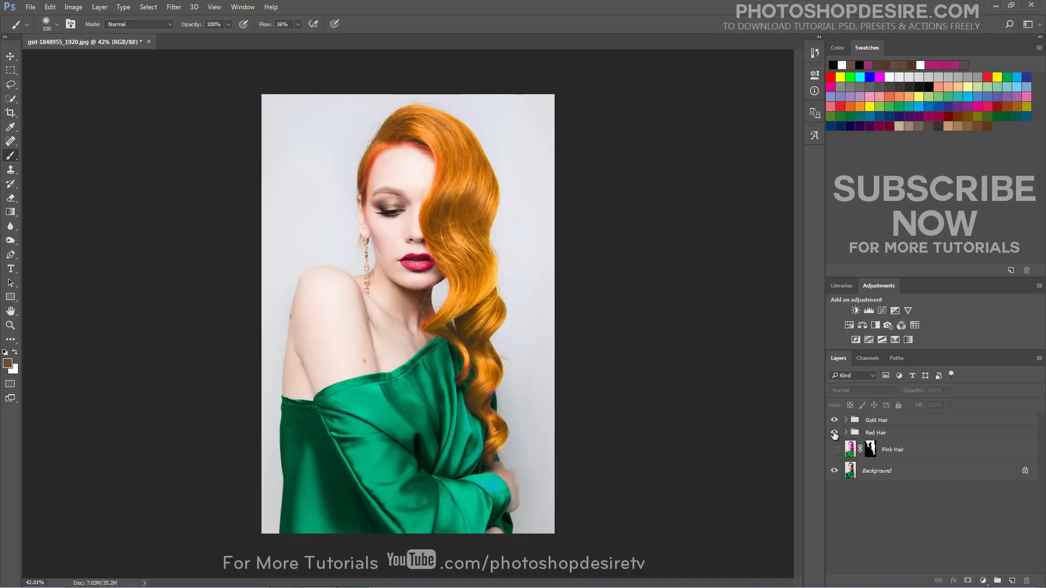
left_click(834, 449)
left_click(834, 420)
Make the Gold Hair group visible and duplicate it, hiding the original group.
left_click(872, 420)
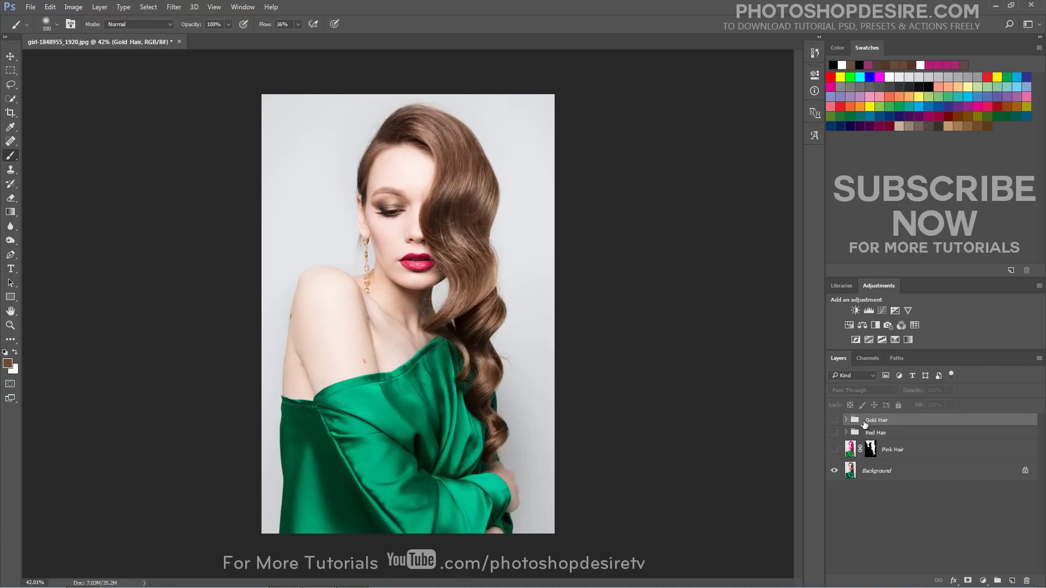
left_click(833, 419)
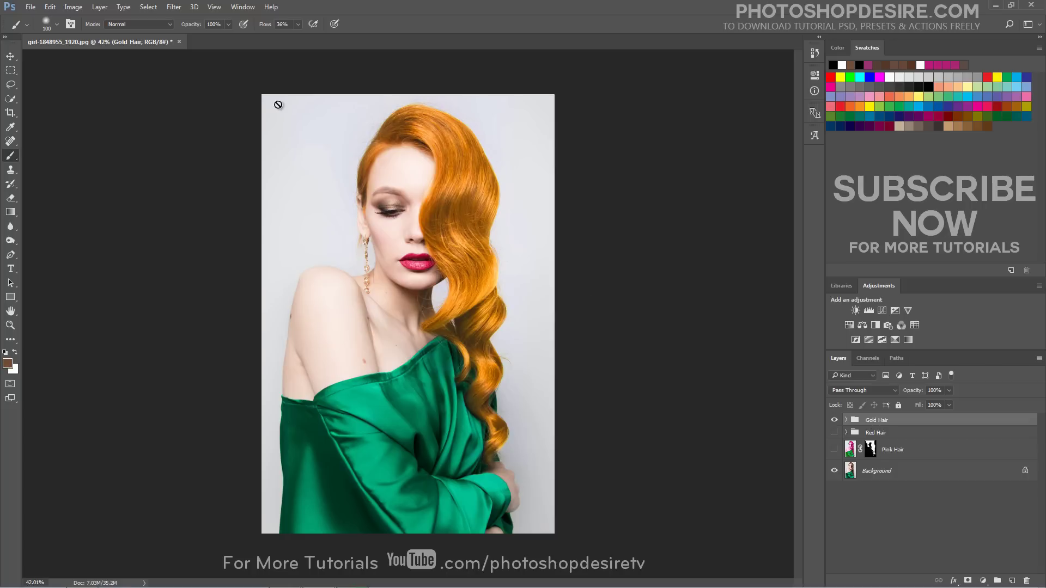
left_click(73, 7)
mouse_move(100, 7)
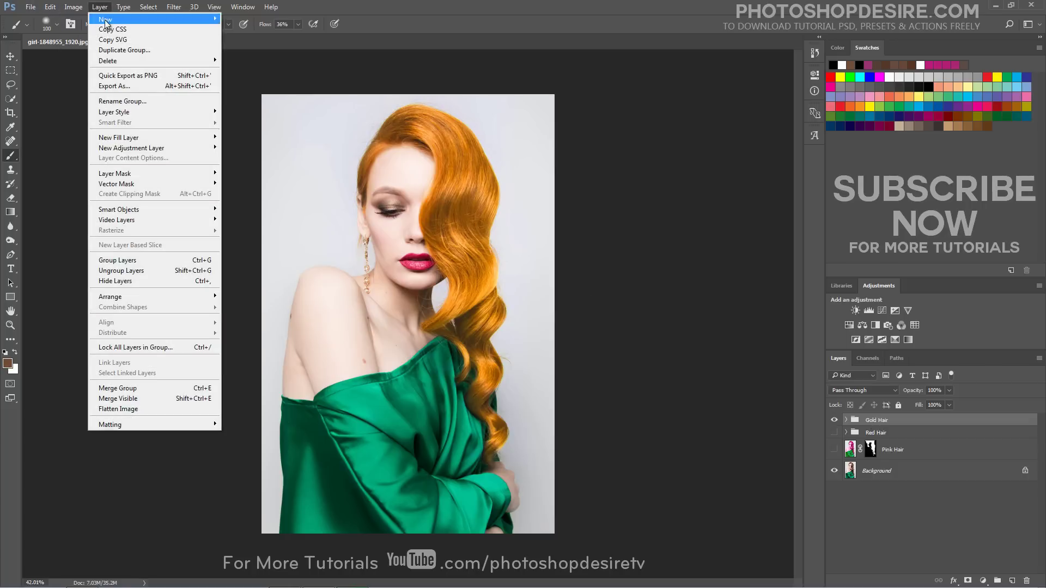
left_click(156, 51)
left_click(476, 119)
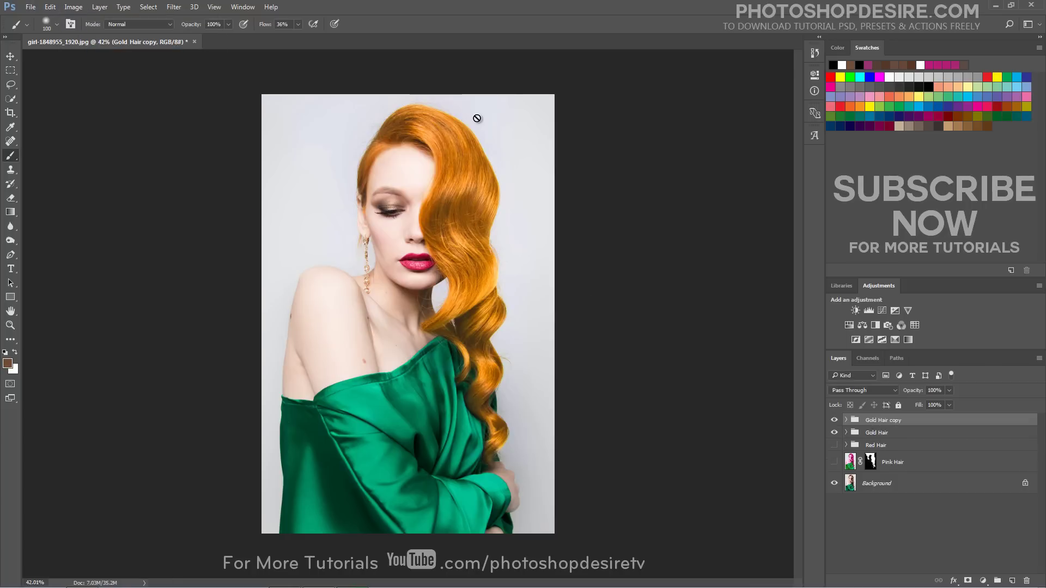
left_click(835, 433)
Set the saturation of the Hue/Saturation adjustment inside the Gold Hair copy group to -100.
left_click(846, 421)
double_click(870, 437)
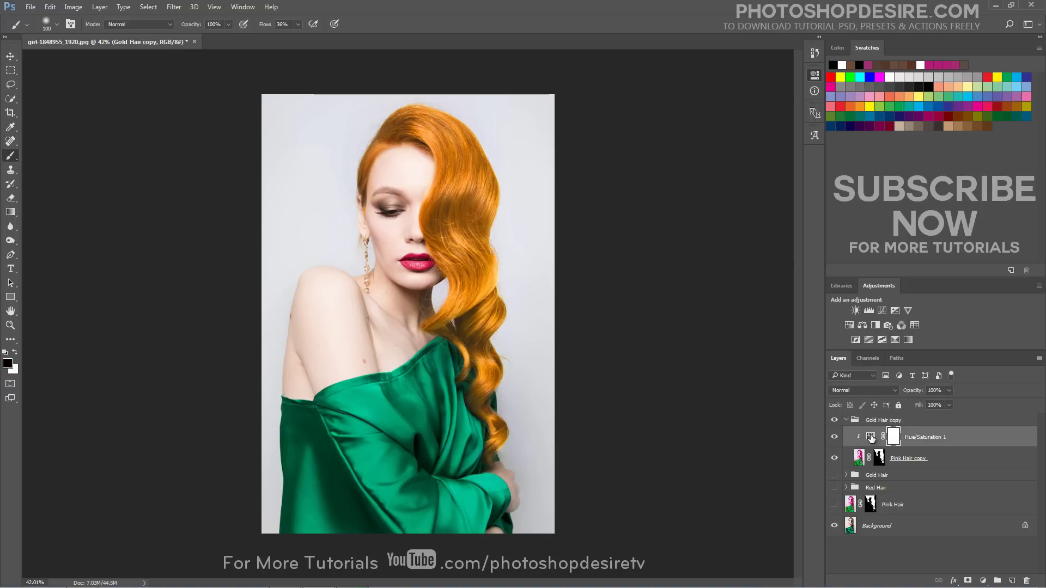
left_click_drag(720, 163, 625, 168)
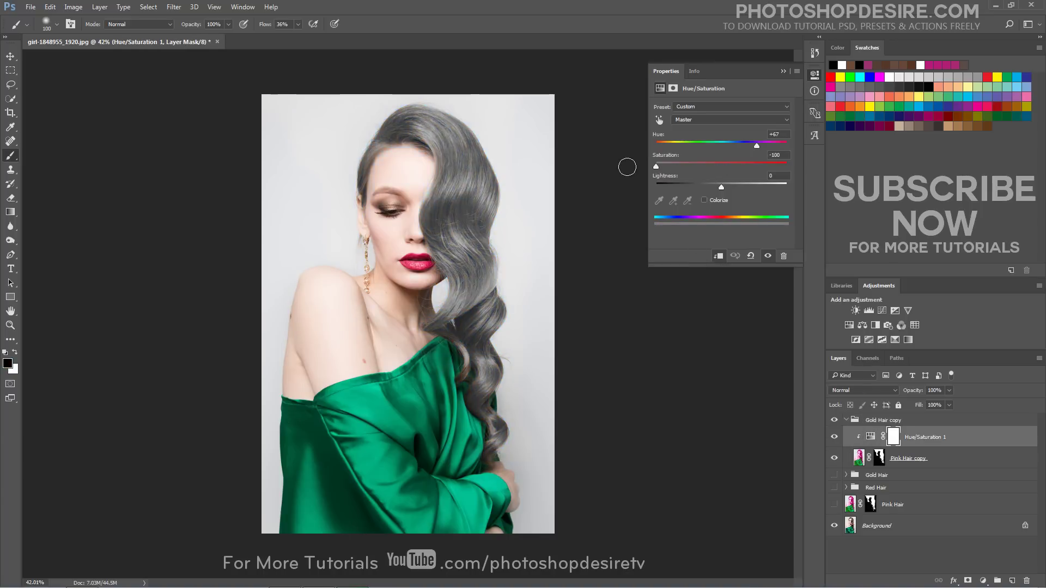
left_click(780, 70)
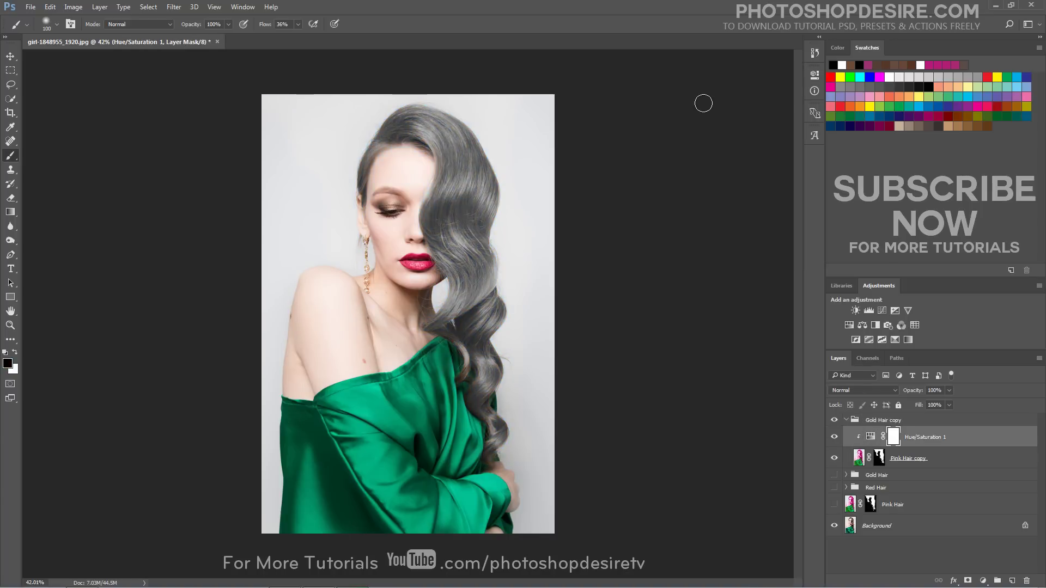
Add a Curves adjustment above Hue/Saturation, pull its midtones down to darken the hair, and clip it to the layers below.
left_click(983, 580)
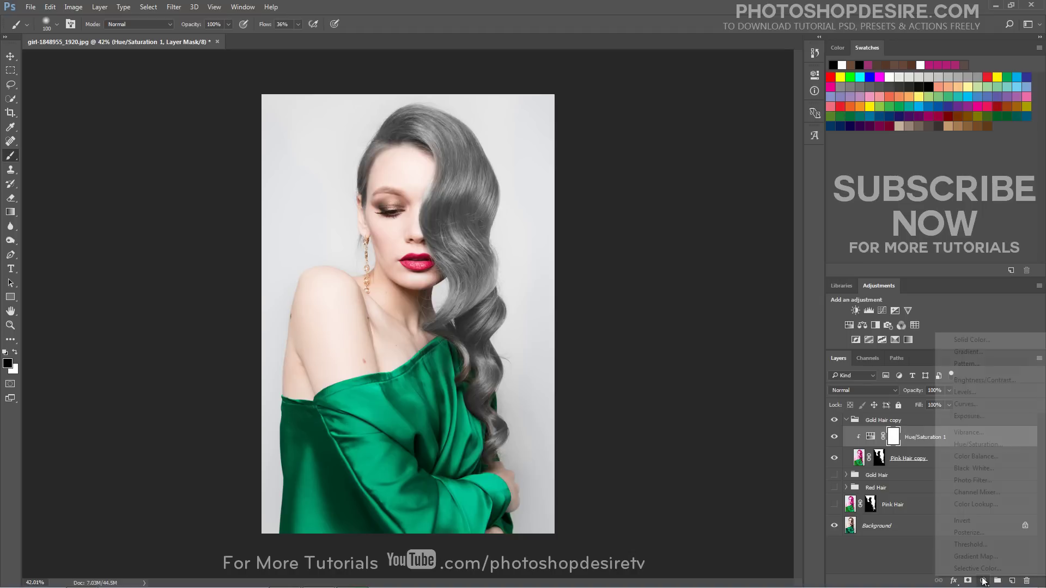
left_click(974, 406)
left_click_drag(702, 208, 730, 218)
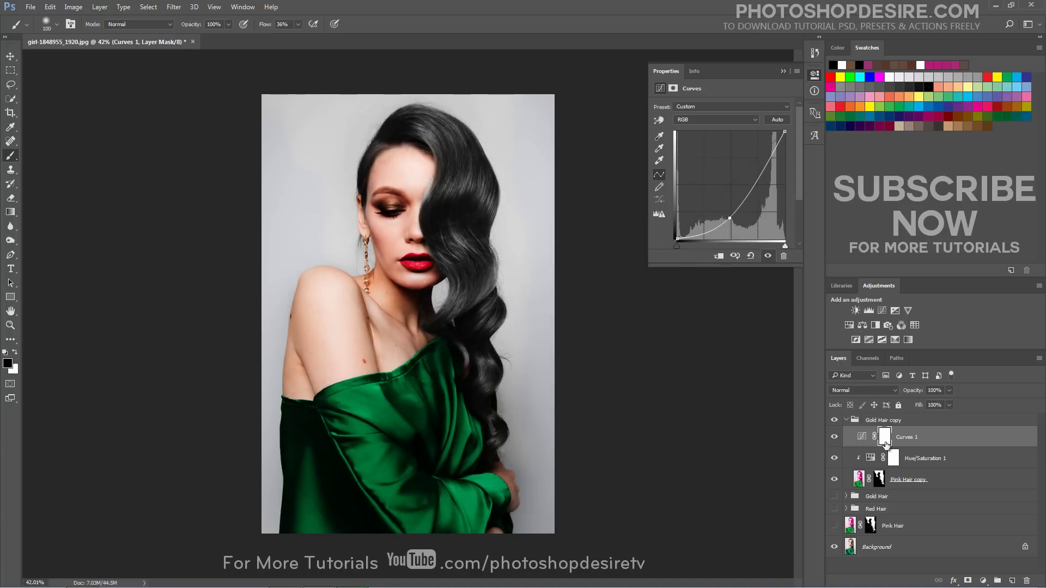
left_click(718, 257)
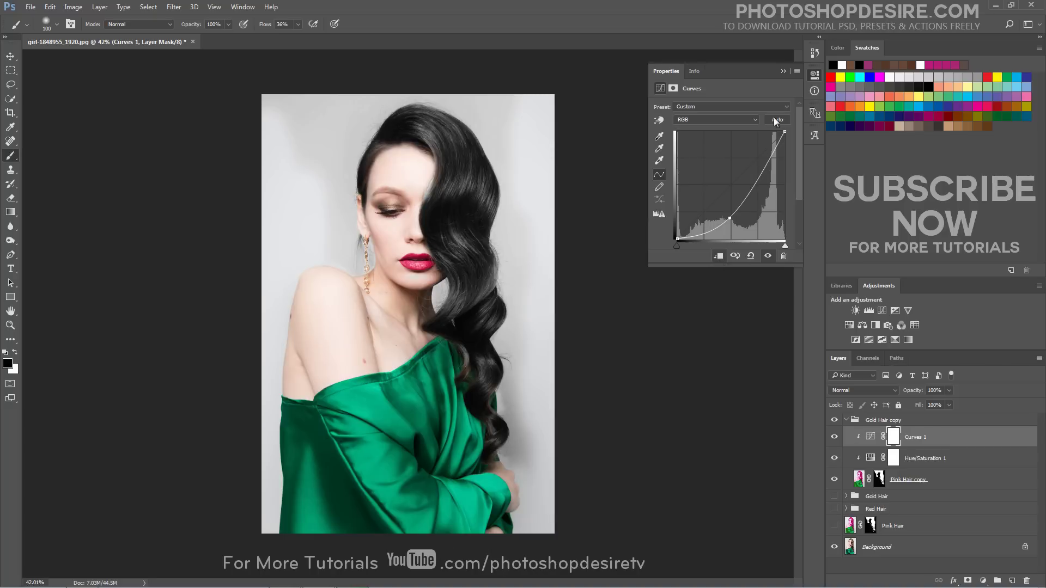
left_click(783, 72)
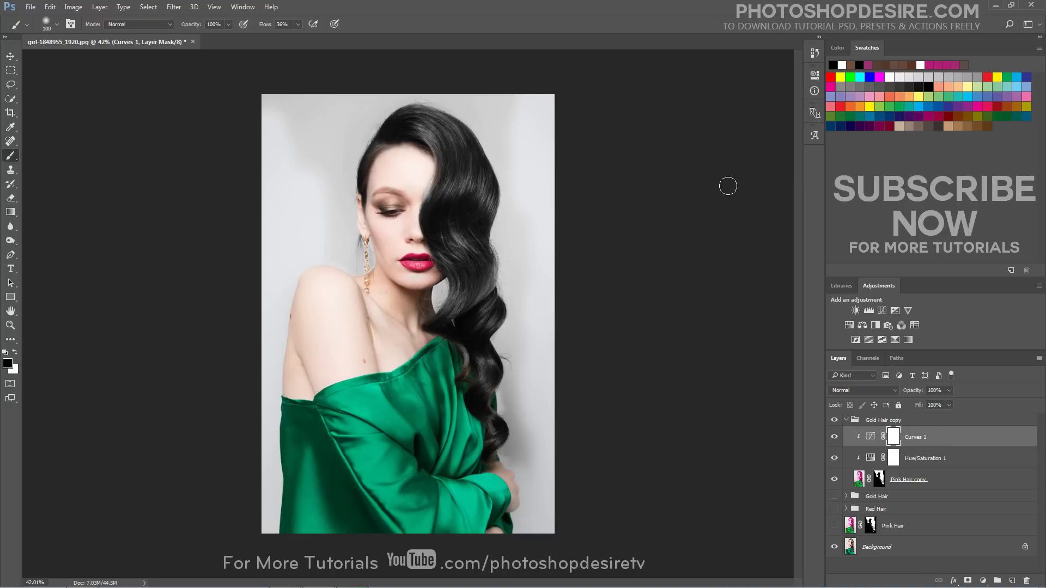
Paint black with a 300 px soft brush on the Pink Hair copy mask in the Gold Hair copy group to clean the background around the hair.
left_click(879, 479)
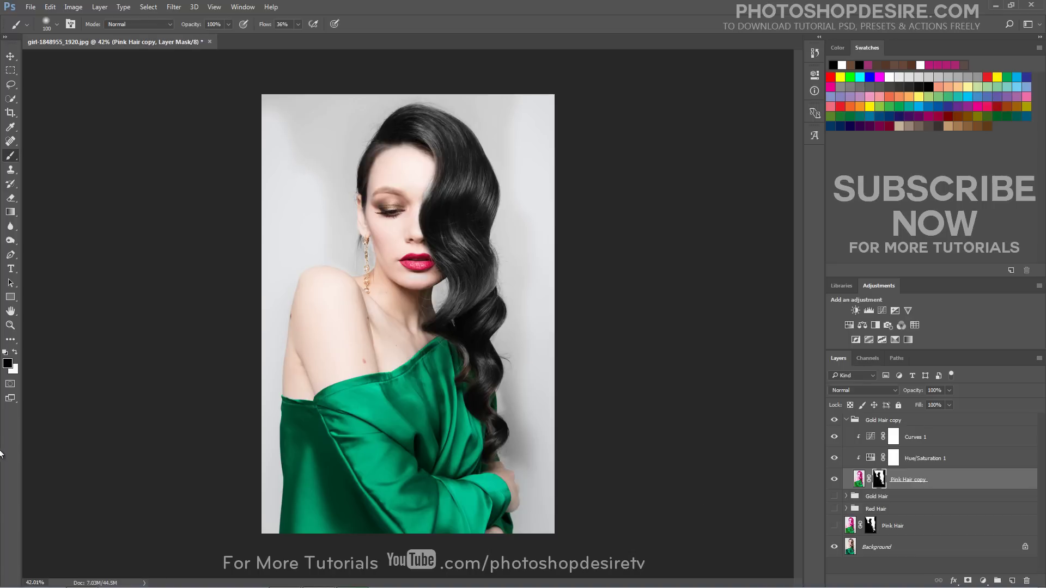
key("bracketright")
key("bracketright")
key("bracketright")
key("bracketright")
key("bracketright")
key("bracketright")
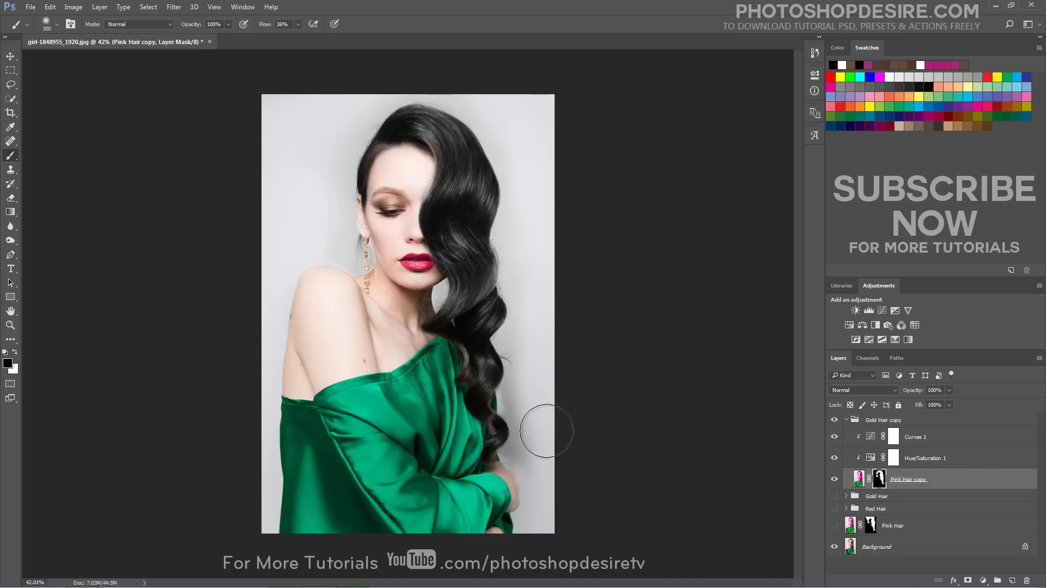
Paint white with a 40 px brush on the Pink Hair copy mask over the brown lower curls beside the dress.
key("bracketleft")
key("bracketleft")
key("bracketleft")
key("bracketleft")
key("bracketleft")
key("bracketleft")
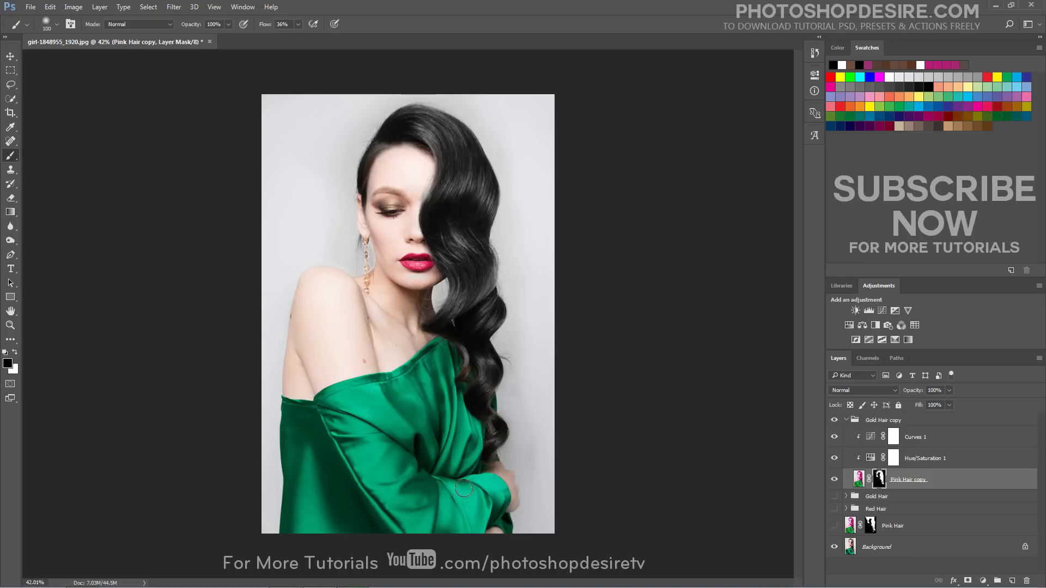
scroll(523, 332, "up", 5)
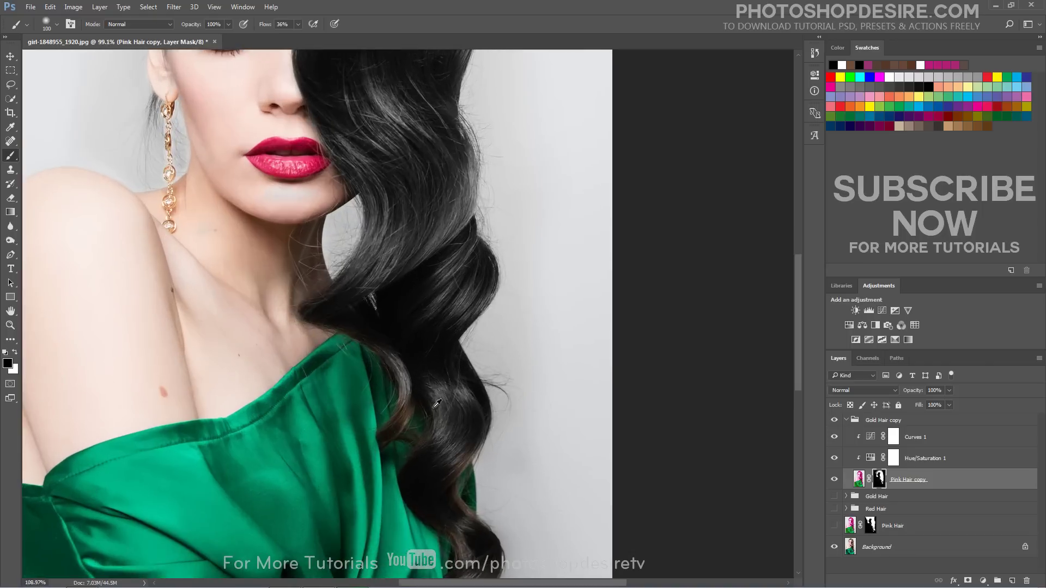
scroll(436, 403, "up", 3)
key("bracketleft")
key("bracketleft")
key("bracketleft")
key("bracketleft")
key("bracketleft")
key("bracketleft")
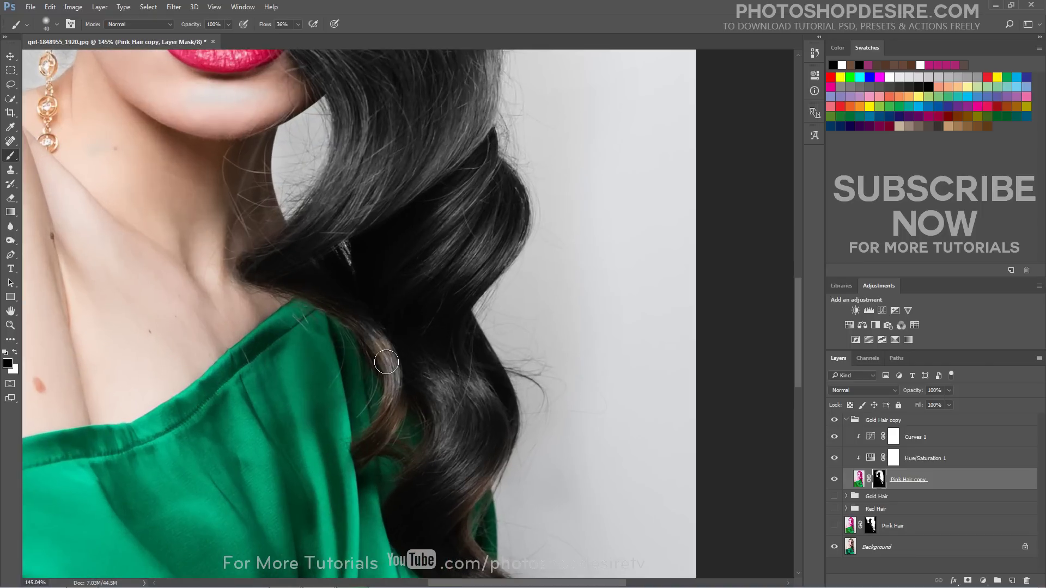
key("x")
mouse_move(386, 362)
left_mouse_down()
mouse_move(384, 354)
mouse_move(390, 403)
mouse_move(361, 451)
mouse_move(384, 443)
left_mouse_up()
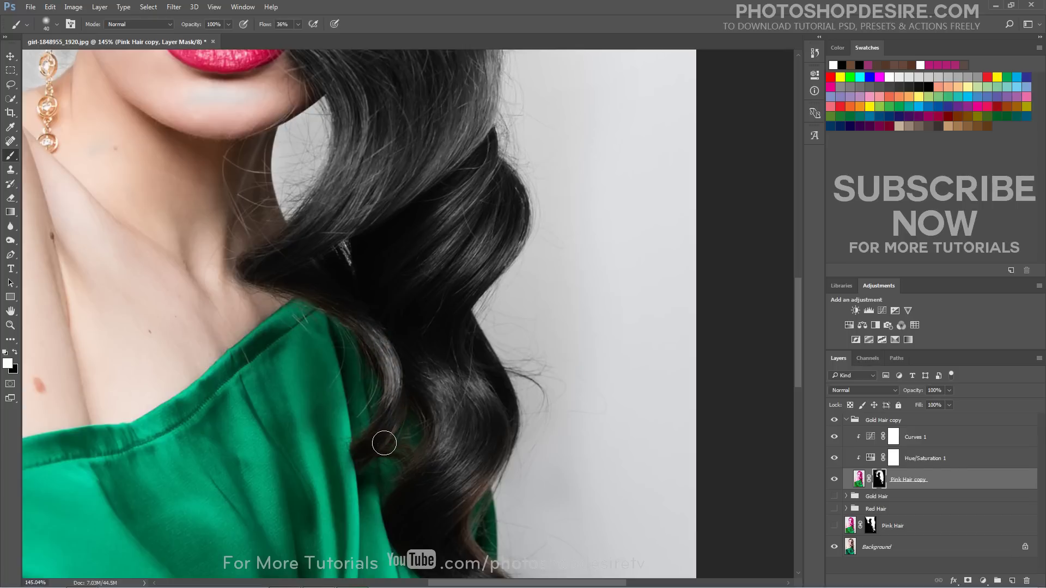
mouse_move(362, 329)
left_mouse_down()
mouse_move(420, 392)
mouse_move(421, 468)
mouse_move(491, 450)
mouse_move(461, 506)
mouse_move(503, 420)
mouse_move(459, 515)
mouse_move(471, 564)
left_mouse_up()
scroll(452, 354, "down", 3)
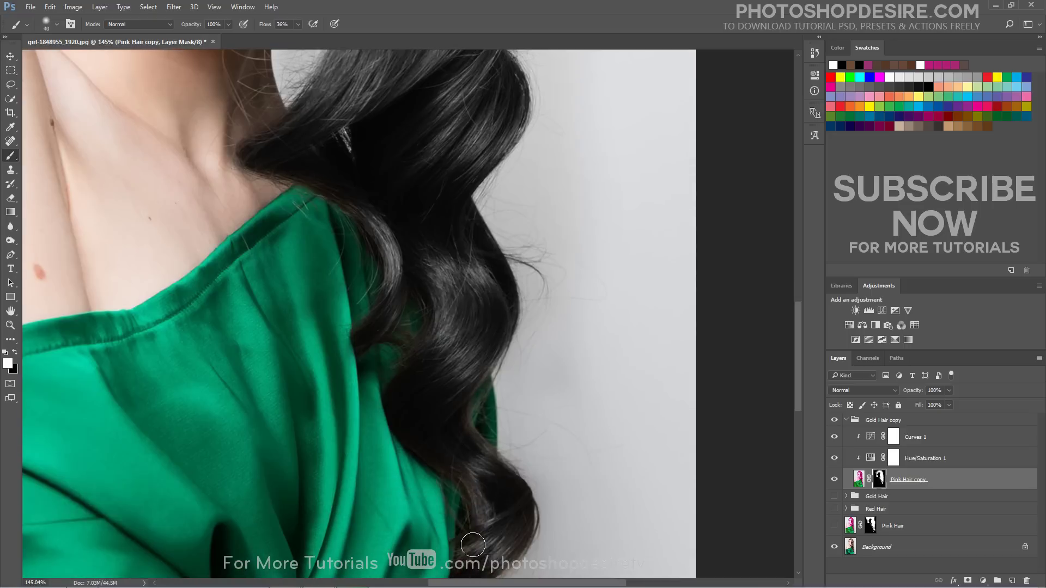
scroll(496, 495, "down", 3)
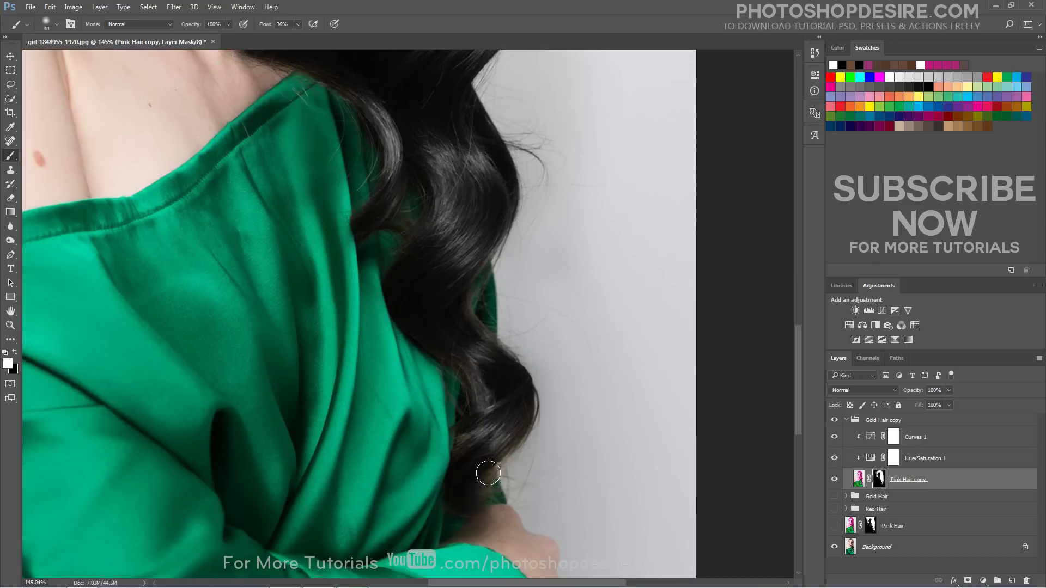
scroll(458, 338, "up", 2)
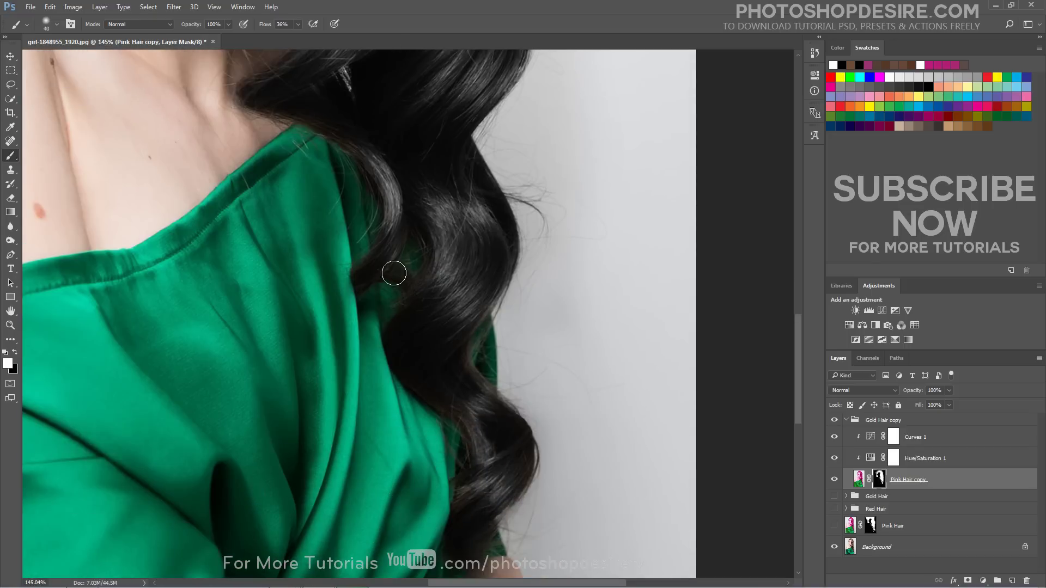
Refine the Pink Hair copy mask along the hair edge beside the forehead, painting white over hair and black over skin.
scroll(394, 273, "up", 15)
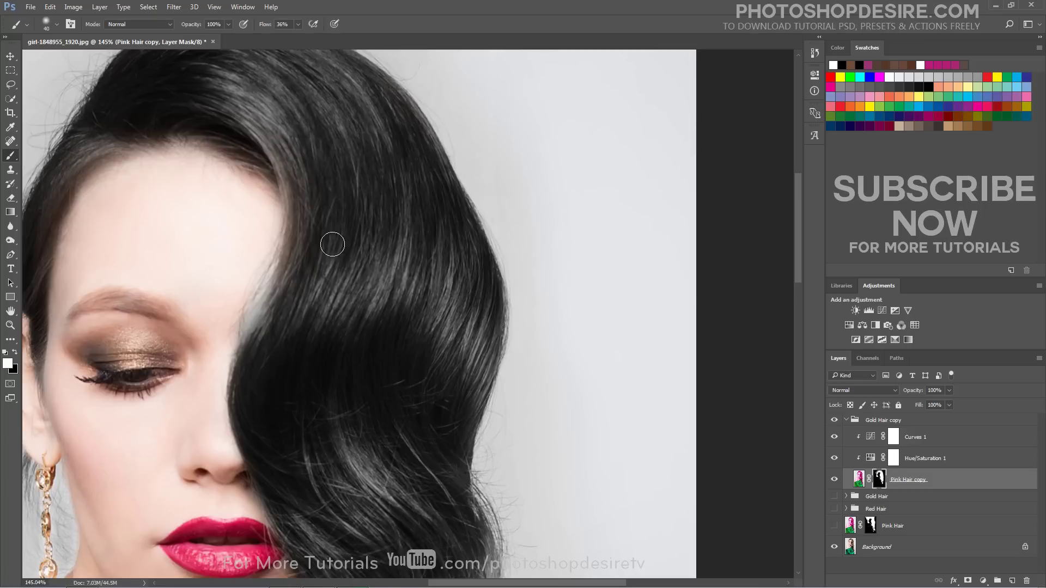
mouse_move(332, 245)
left_mouse_down()
mouse_move(285, 283)
mouse_move(294, 176)
mouse_move(286, 268)
mouse_move(256, 356)
left_mouse_up()
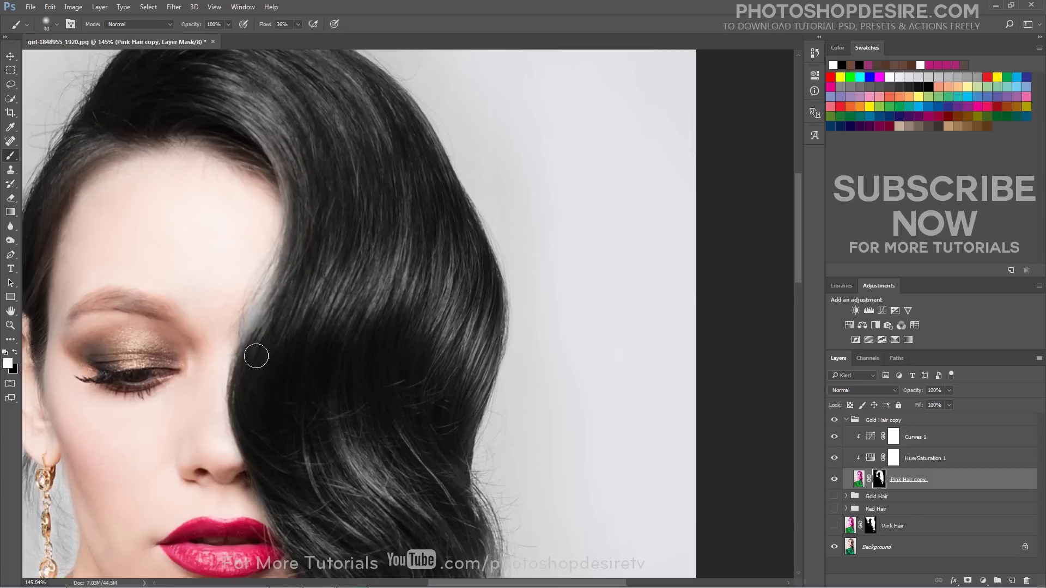
key("x")
left_click_drag(256, 273, 231, 341)
key("x")
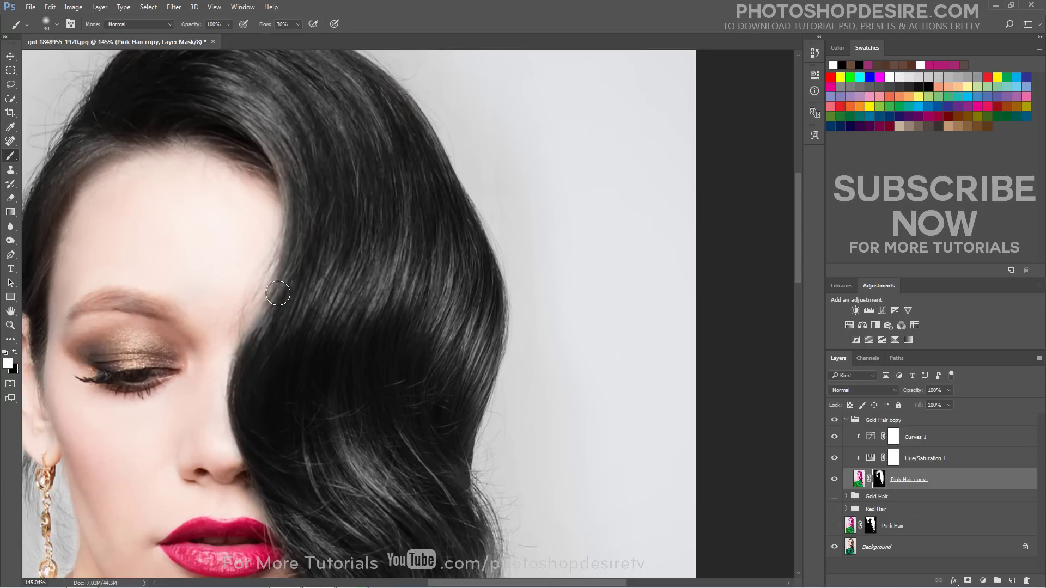
scroll(309, 182, "down", 5)
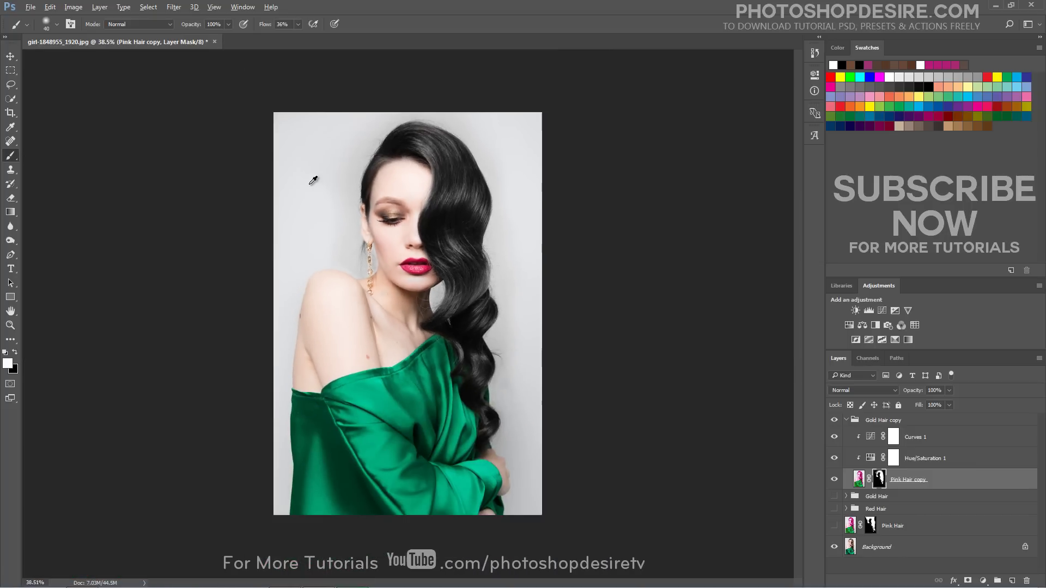
scroll(313, 180, "up", 5)
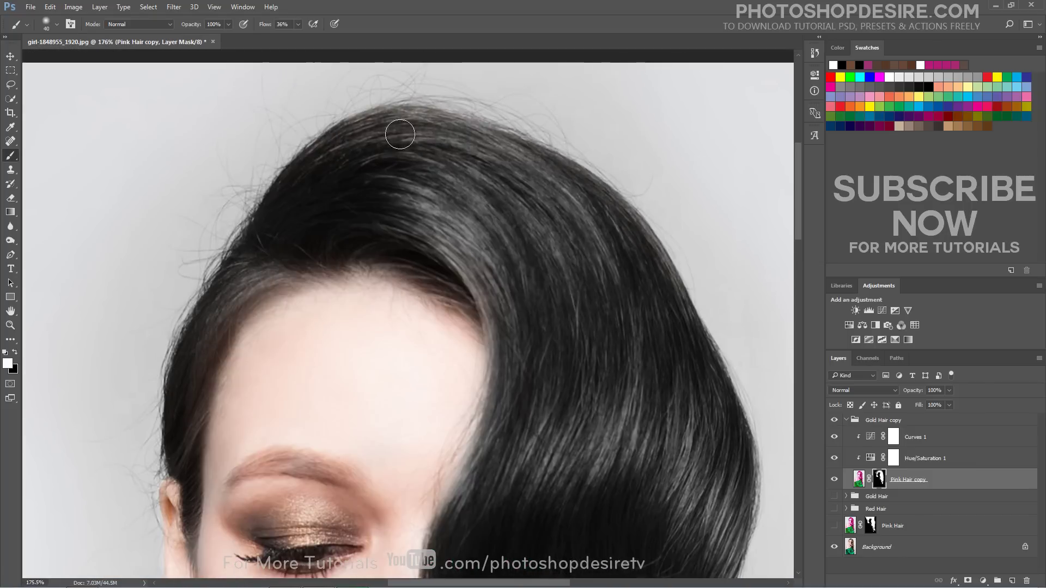
scroll(556, 227, "down", 5)
scroll(520, 310, "up", 6)
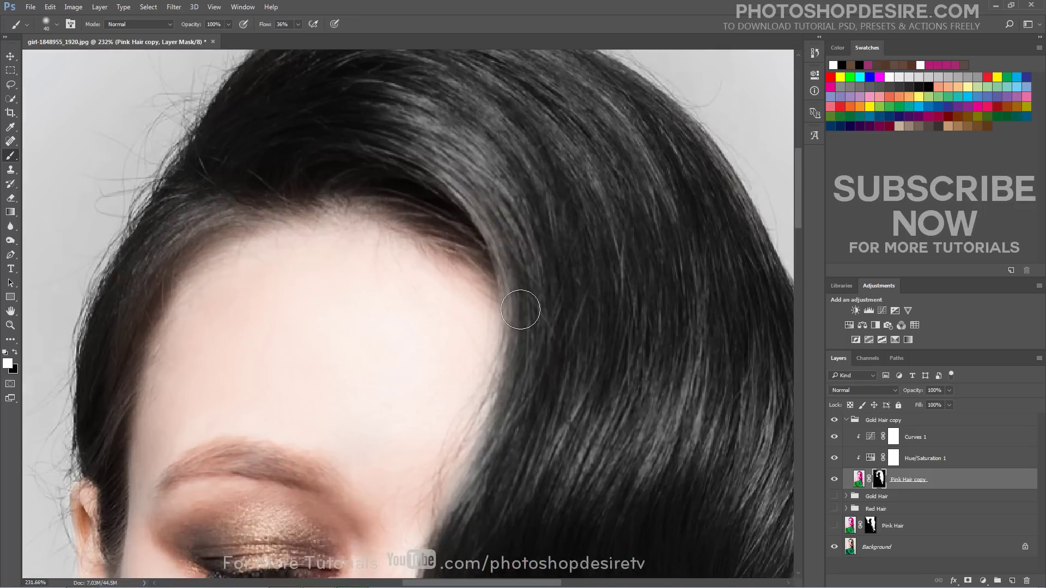
scroll(409, 159, "down", 5)
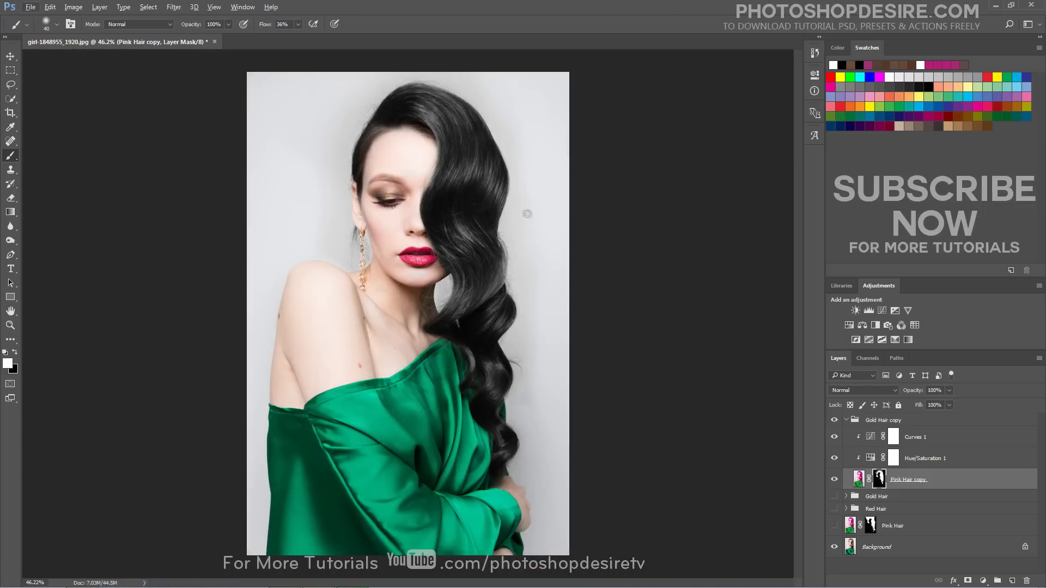
Collapse the Gold Hair copy group and rename it Black hair.
left_click(847, 421)
double_click(866, 422)
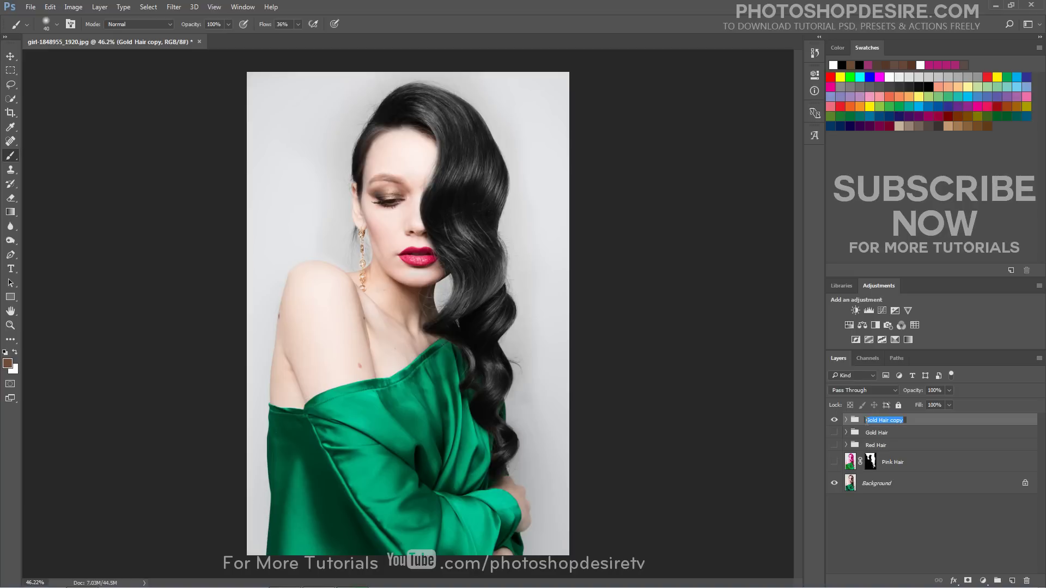
key("BackSpace")
left_click(917, 538)
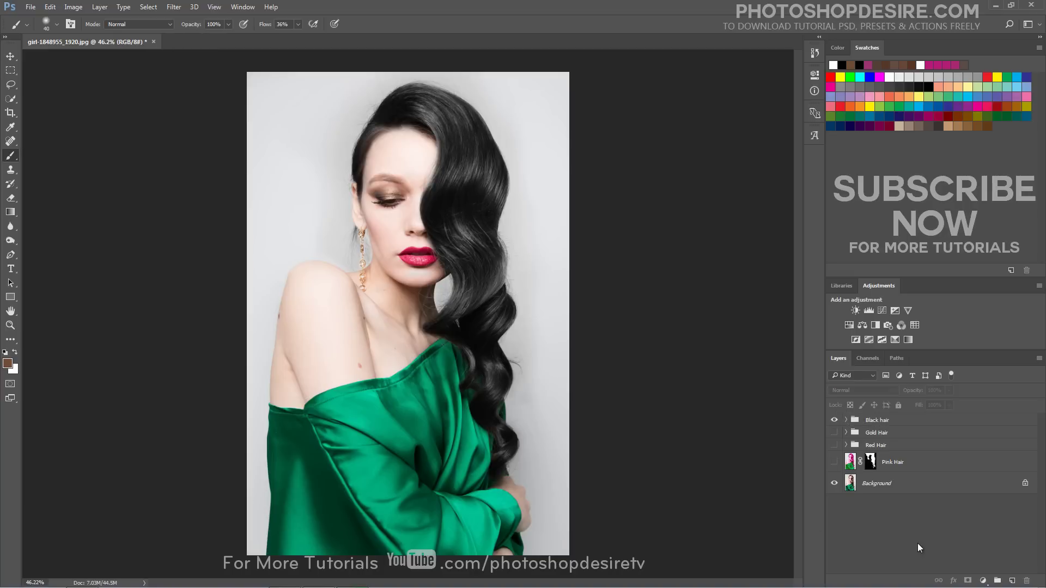
Compare the original, pink, red and gold hair by toggling the visibility of the Background, Pink Hair, Red Hair and Gold Hair entries.
left_click(834, 484)
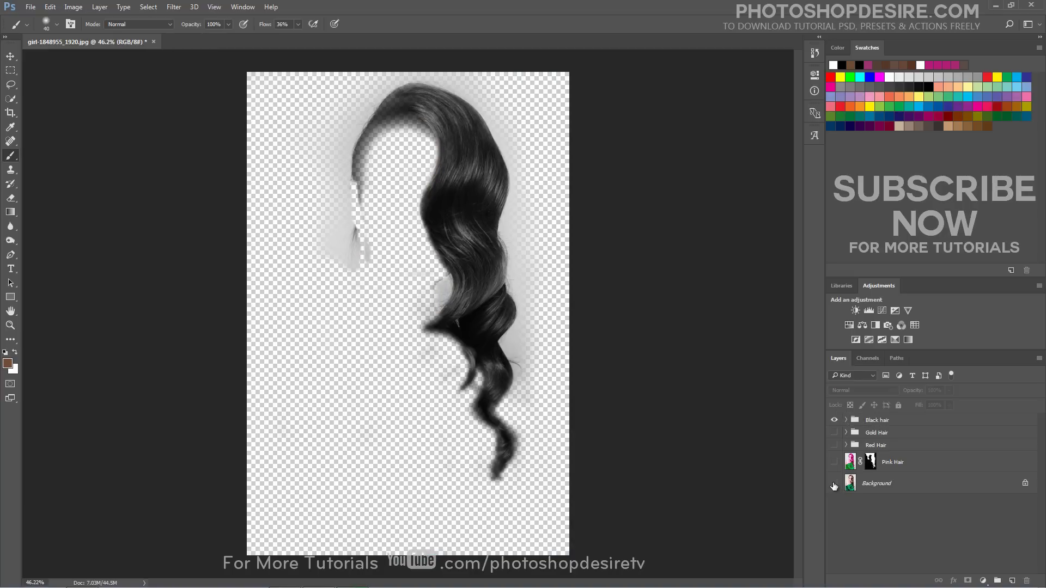
left_click(833, 483, "alt")
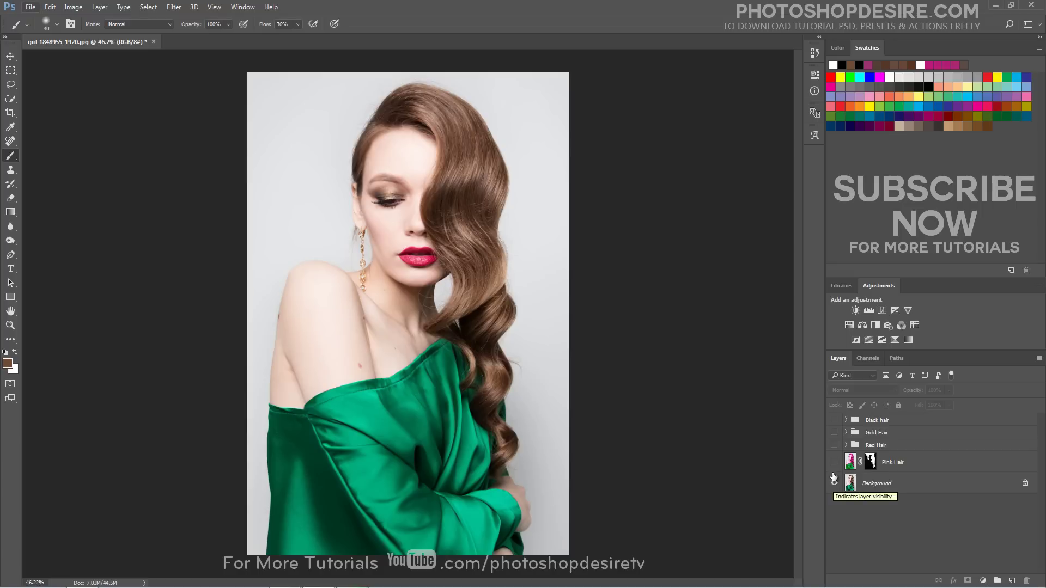
left_click(834, 462)
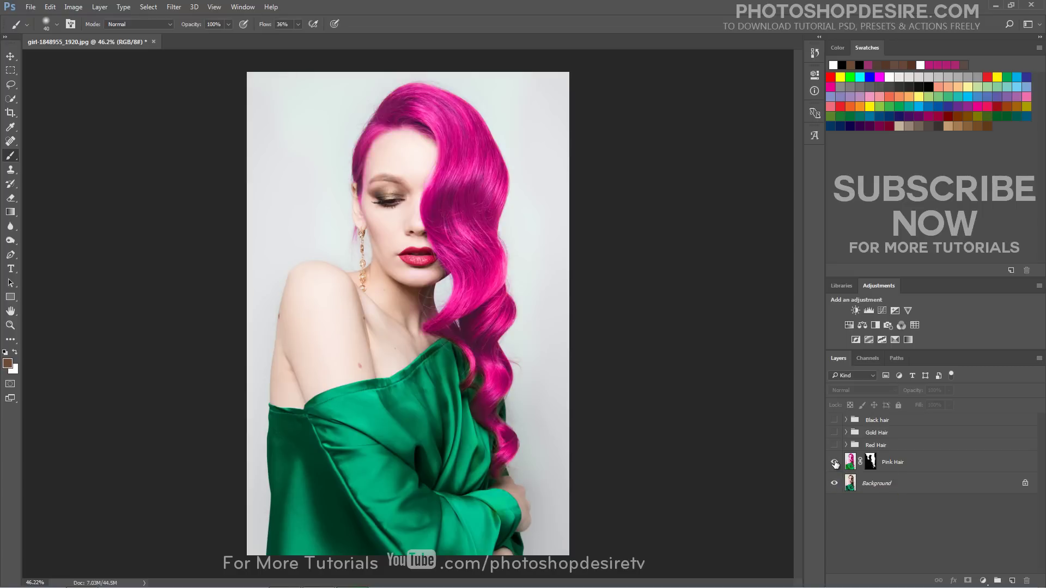
left_click(834, 462)
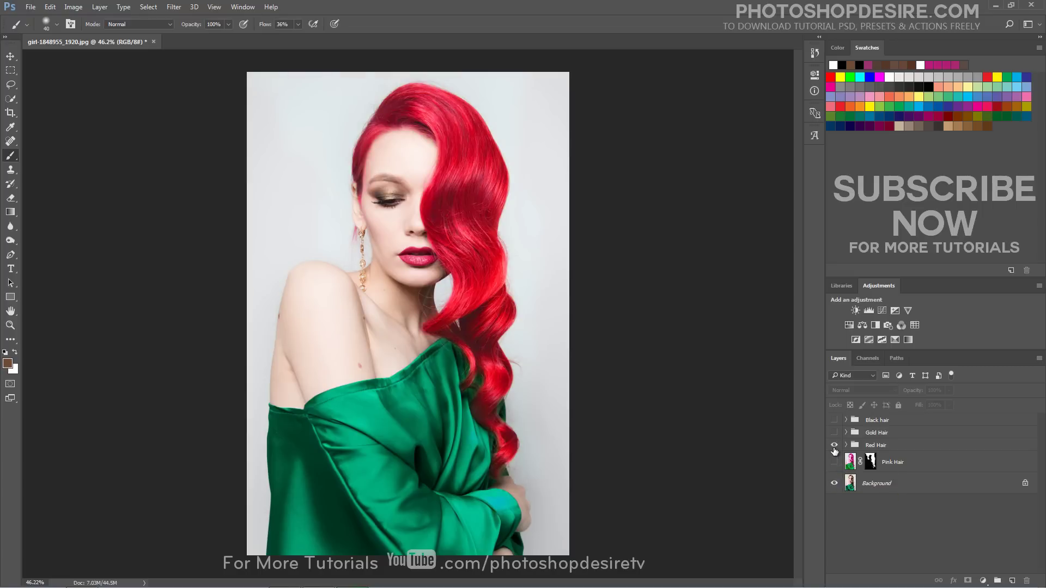
left_click(834, 445)
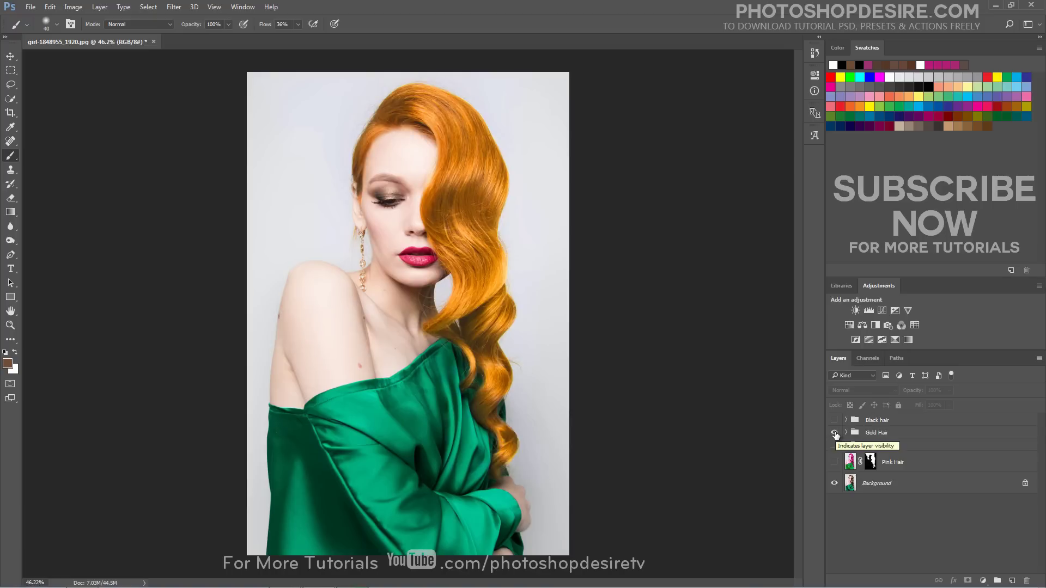
Set the Hue/Saturation adjustment inside the Gold Hair group to hue +72 with lightness 0.
left_click(845, 432)
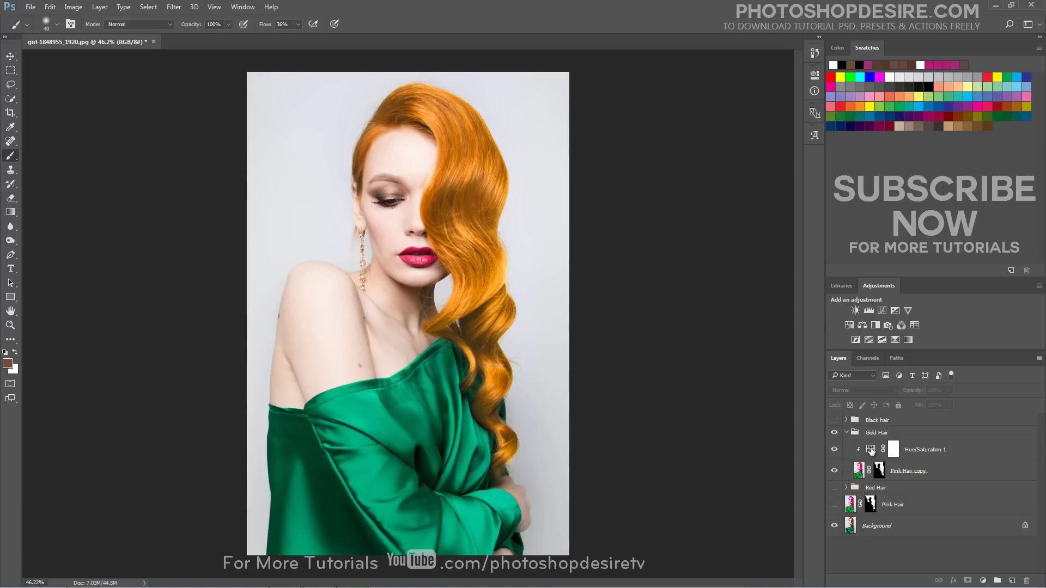
double_click(870, 449)
left_click_drag(755, 146, 757, 146)
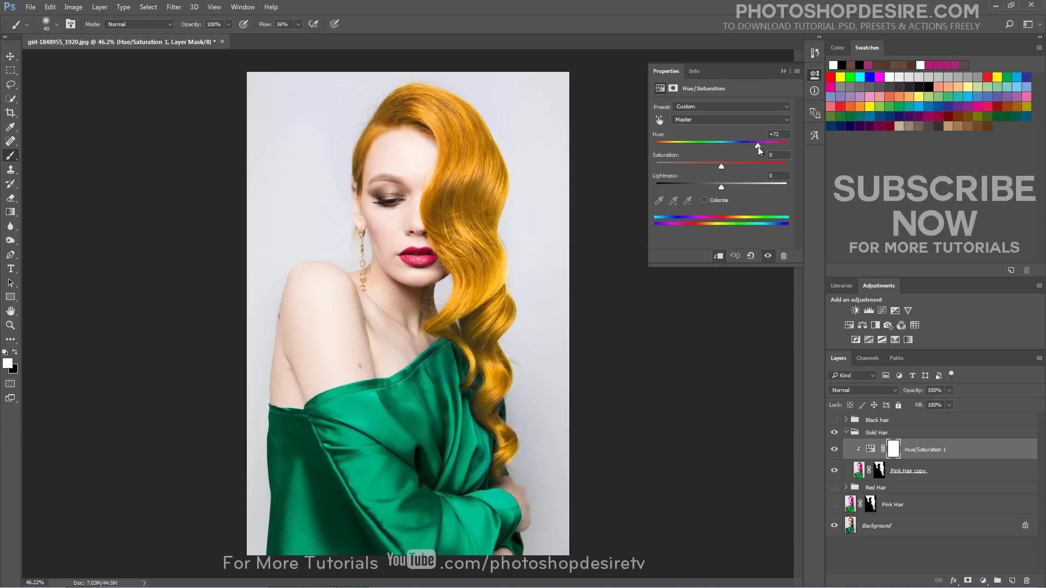
mouse_move(721, 193)
left_mouse_down()
mouse_move(713, 190)
mouse_move(721, 191)
left_mouse_up()
type("0")
left_click(782, 71)
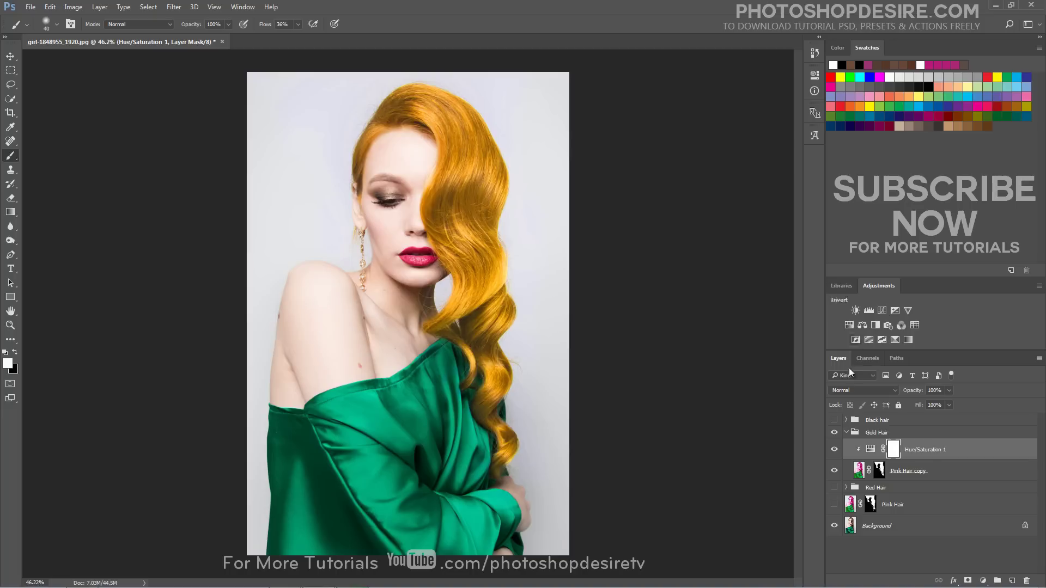
Collapse and hide the Gold Hair group and make the Black hair group visible.
left_click(846, 433)
left_click(834, 433)
left_click(833, 419)
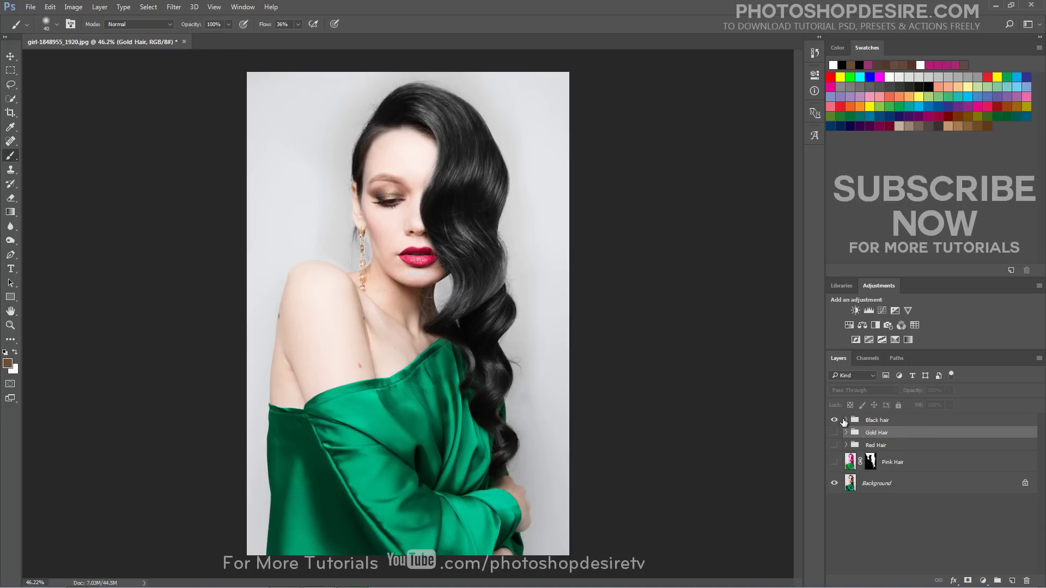
Paint black with a 250 px brush on the Pink Hair copy mask in the Black hair group to clean the background beside the face and shoulder.
left_click(845, 420)
left_click(879, 478)
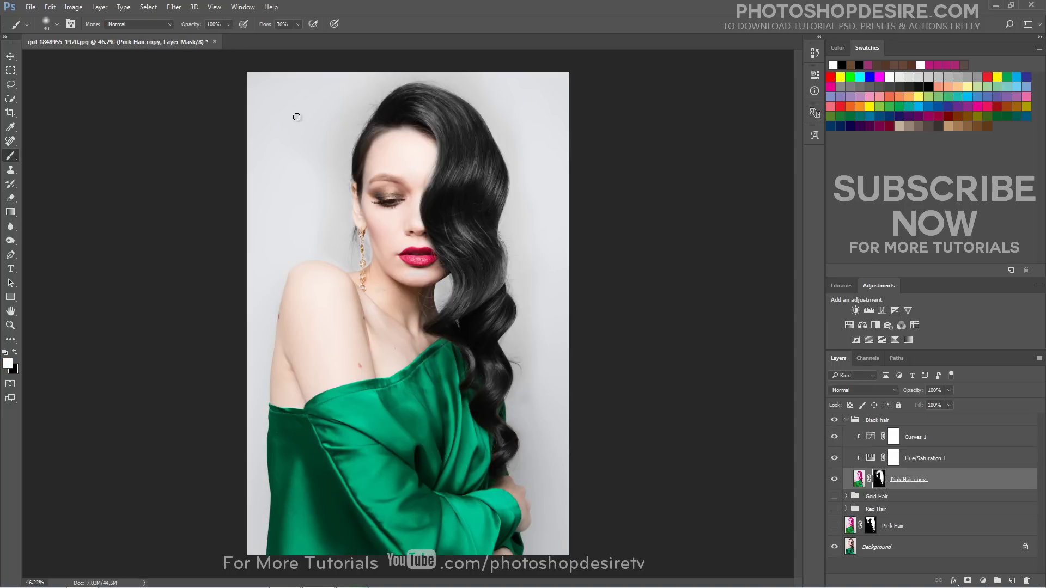
key("bracketright")
key("bracketright")
key("bracketright")
key("bracketright")
key("bracketright")
key("bracketright")
key("bracketright")
key("bracketright")
key("bracketright")
key("bracketright")
key("bracketright")
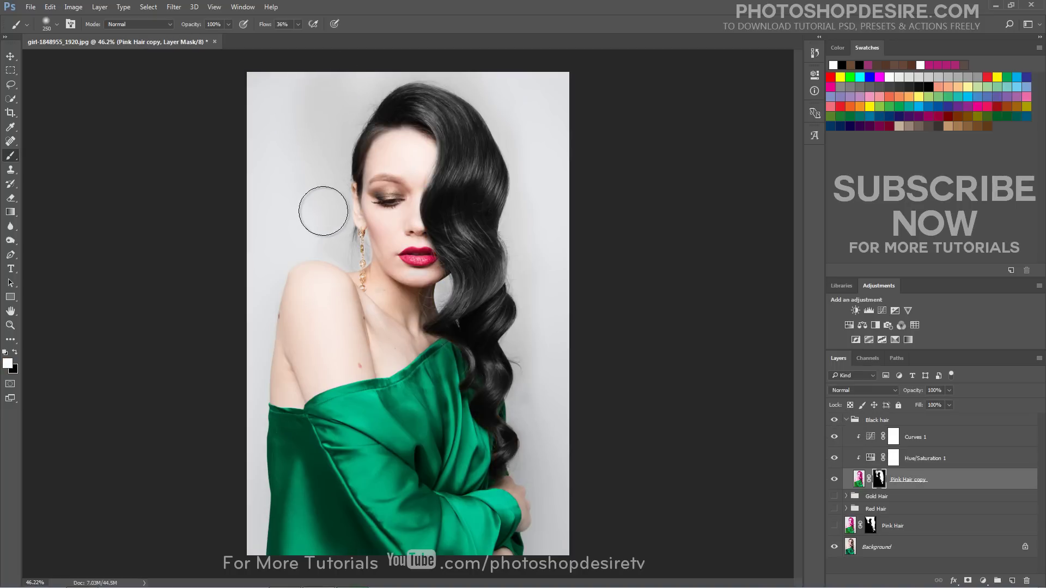
key("x")
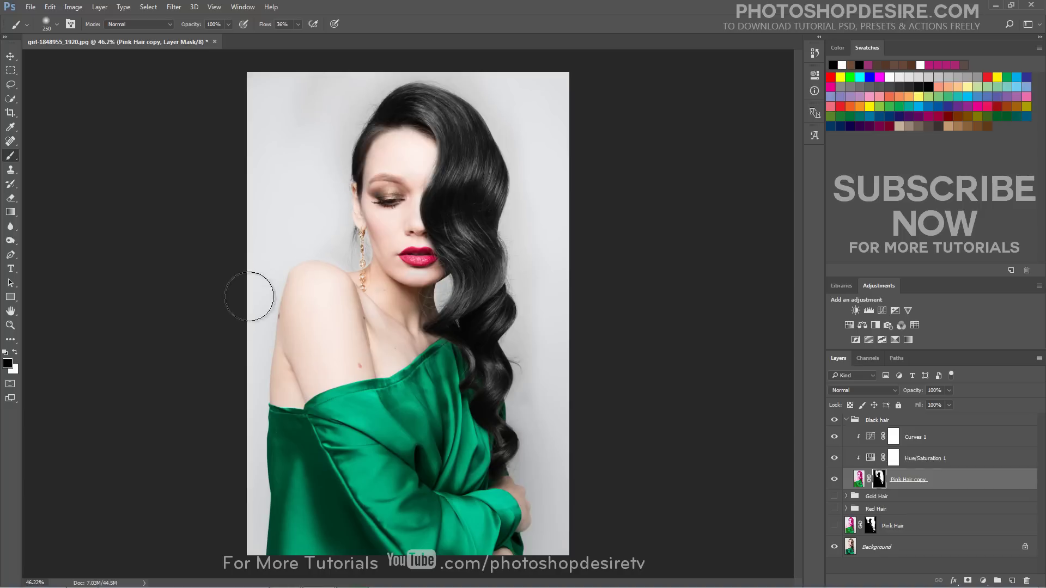
left_click(848, 420)
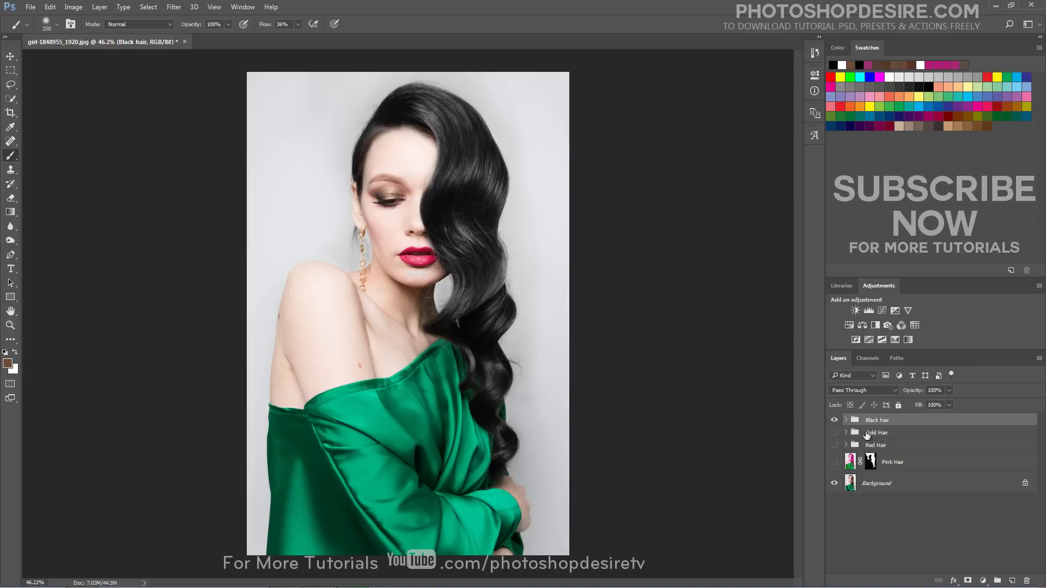
Compare the black hair with the original by repeatedly toggling the Black hair group's visibility.
left_click(846, 419)
left_click(878, 479)
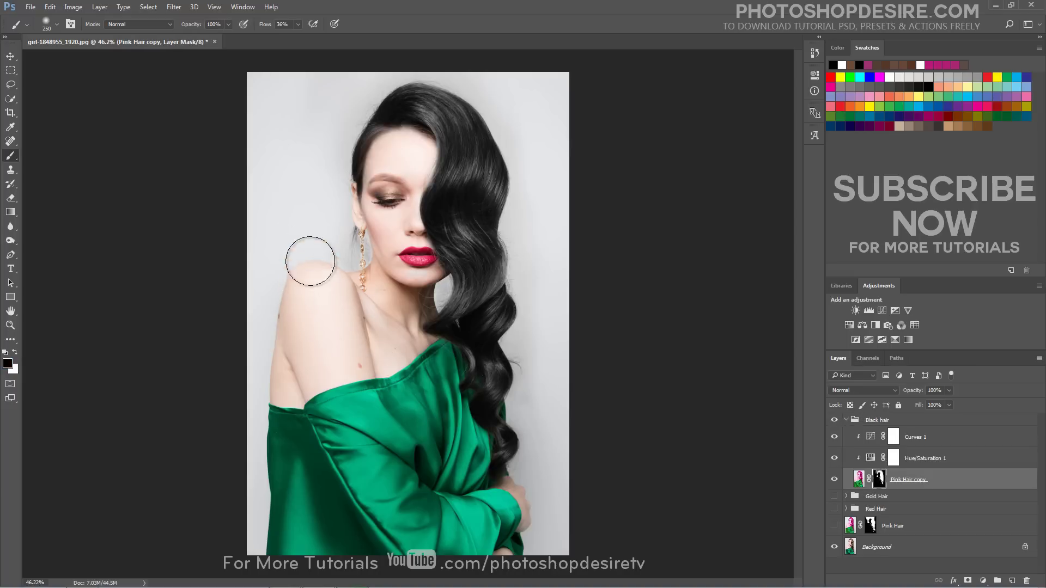
left_click(834, 420)
left_click(835, 420)
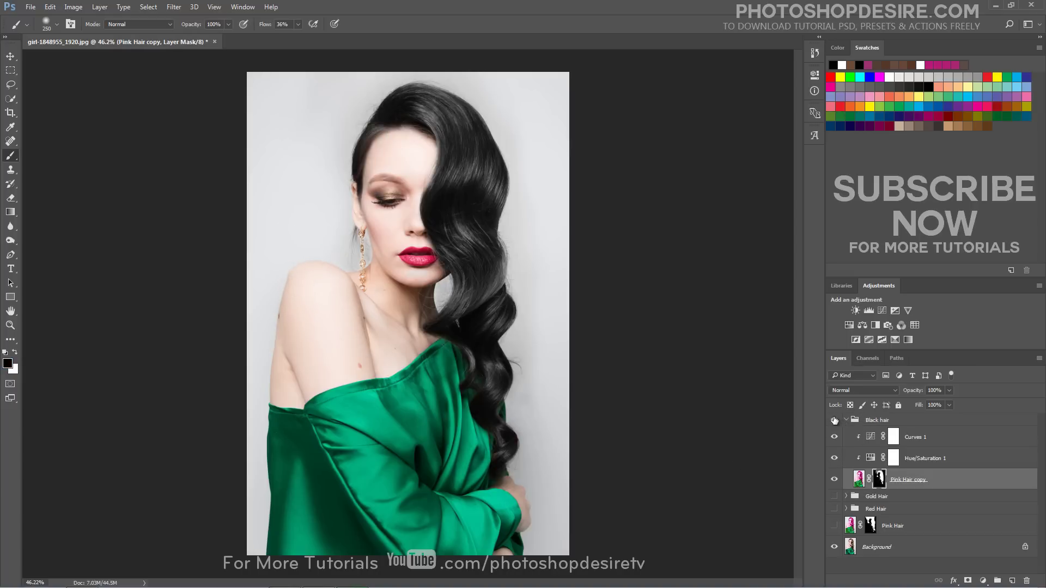
left_click(834, 420)
left_click(834, 420)
left_click(834, 420)
left_click(834, 420)
left_click(847, 421)
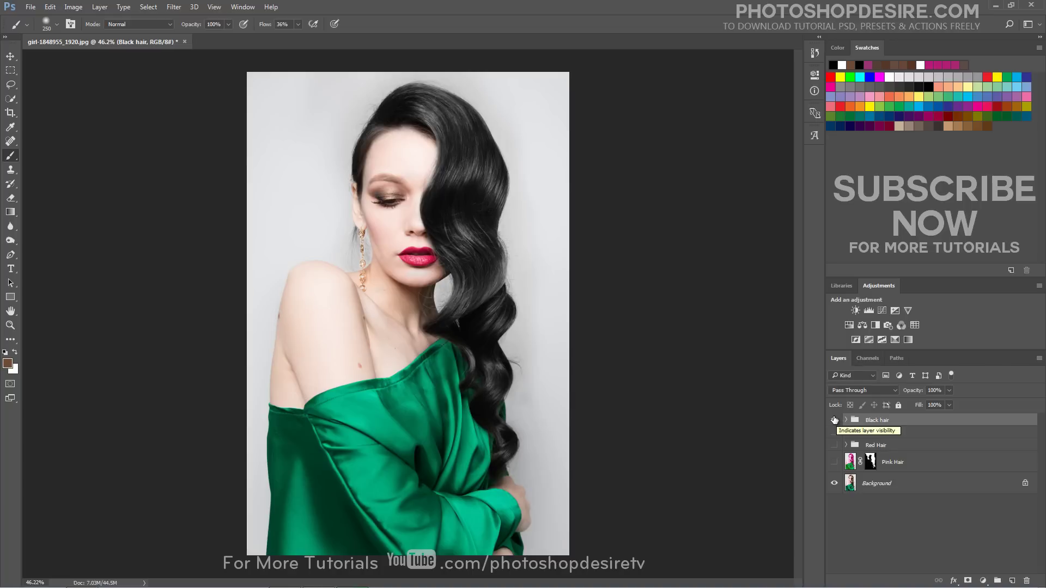
Review the original, pink, red and gold versions in turn by toggling their visibility, ending with only Black hair shown over the Background.
left_click(834, 420)
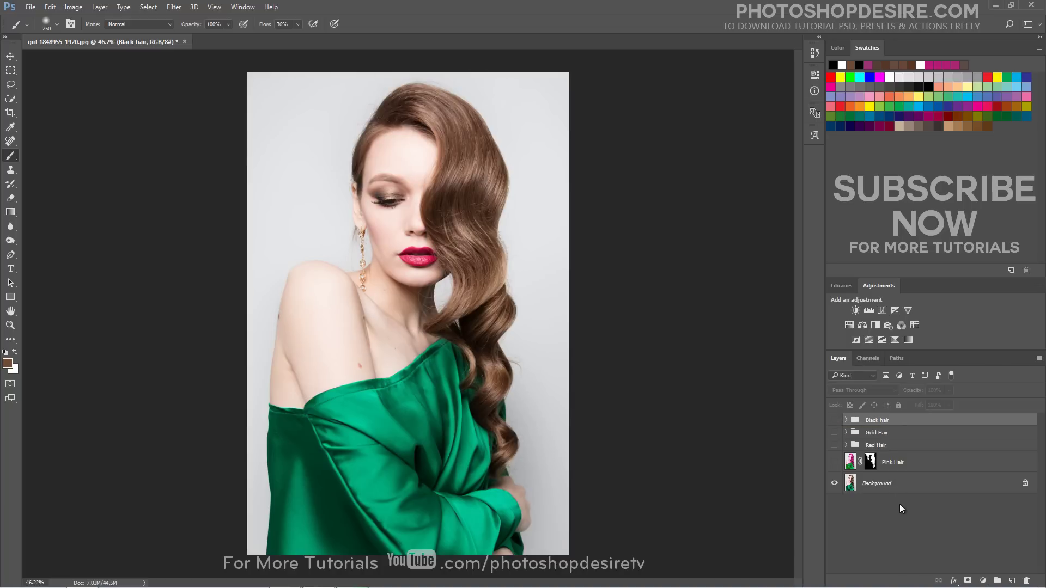
left_click(833, 463)
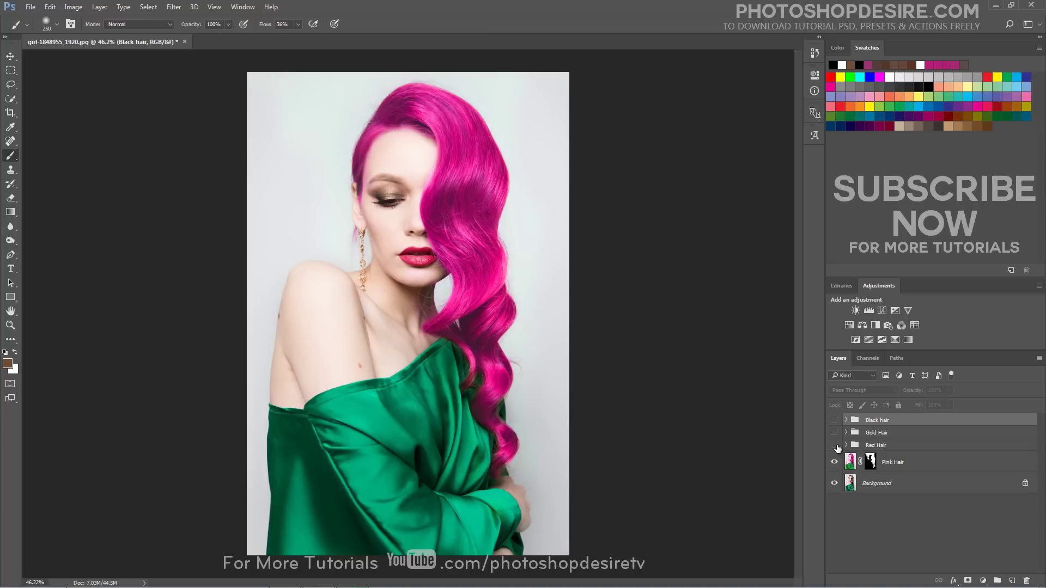
left_click(834, 445)
left_click(834, 463)
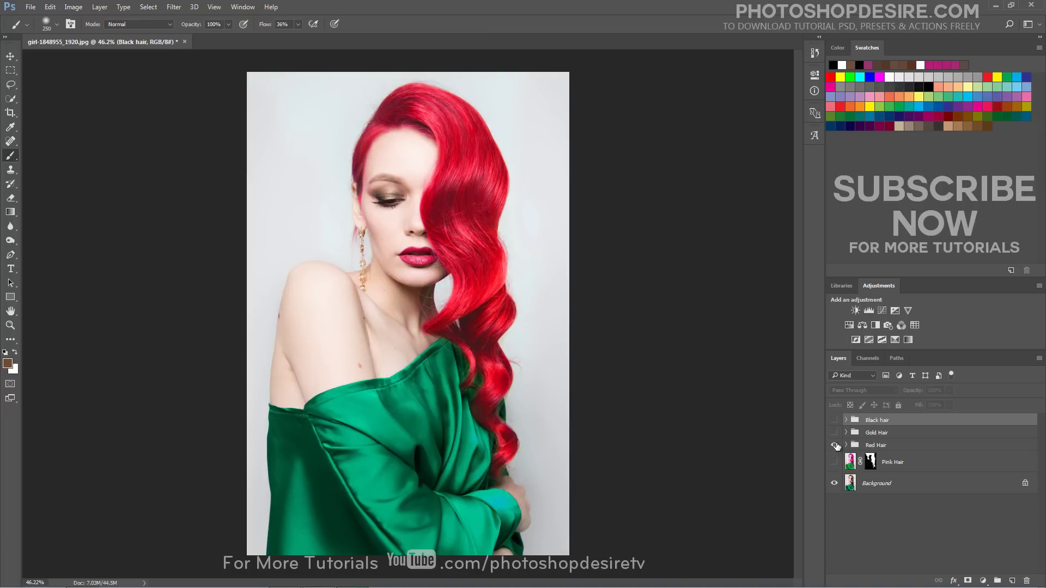
left_click(834, 444)
left_click(834, 433)
left_click(834, 432)
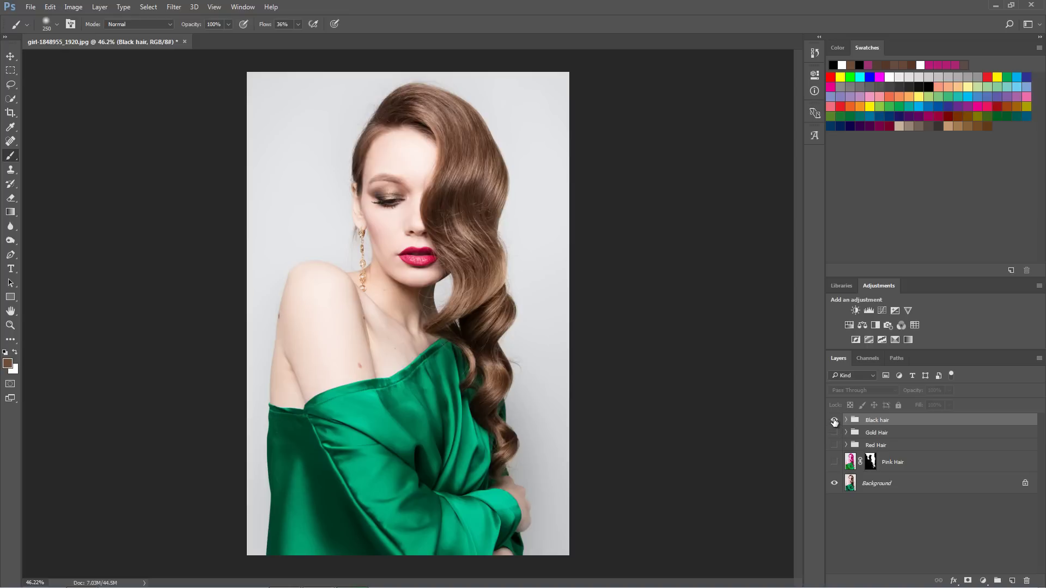
left_click(834, 420)
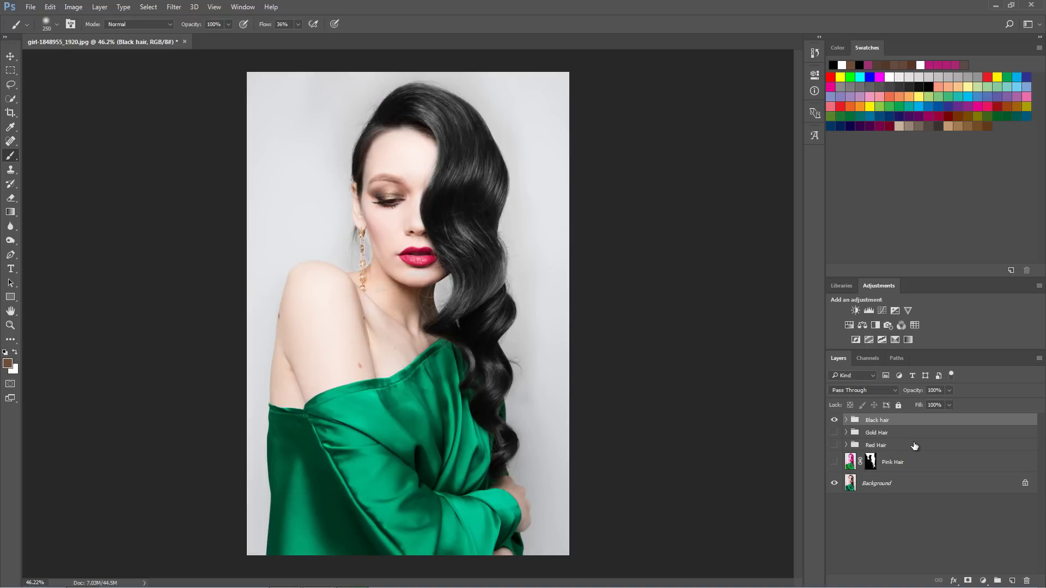